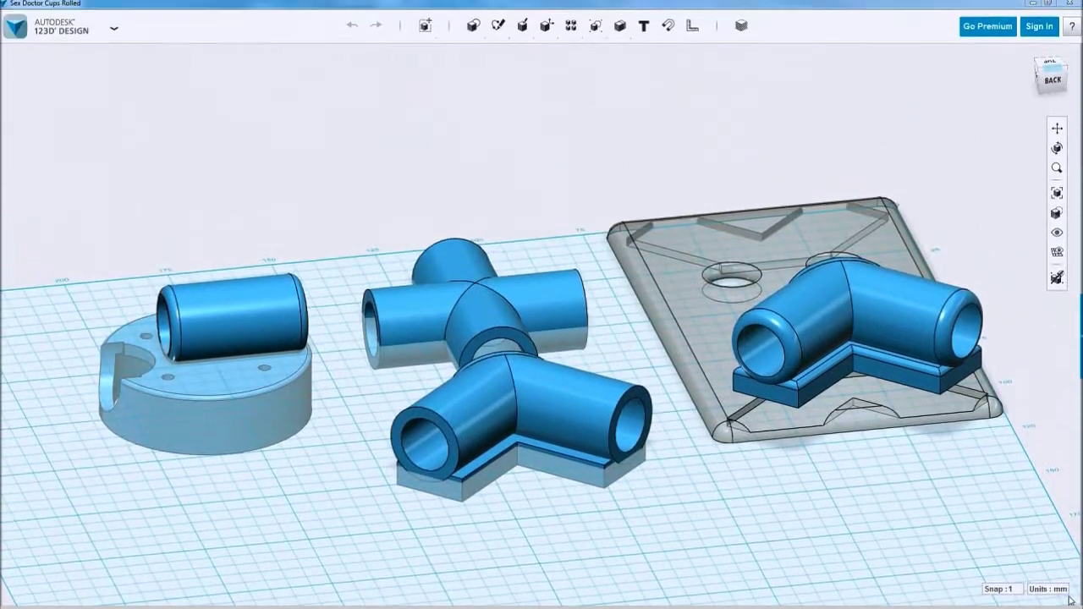
left_click(1067, 595)
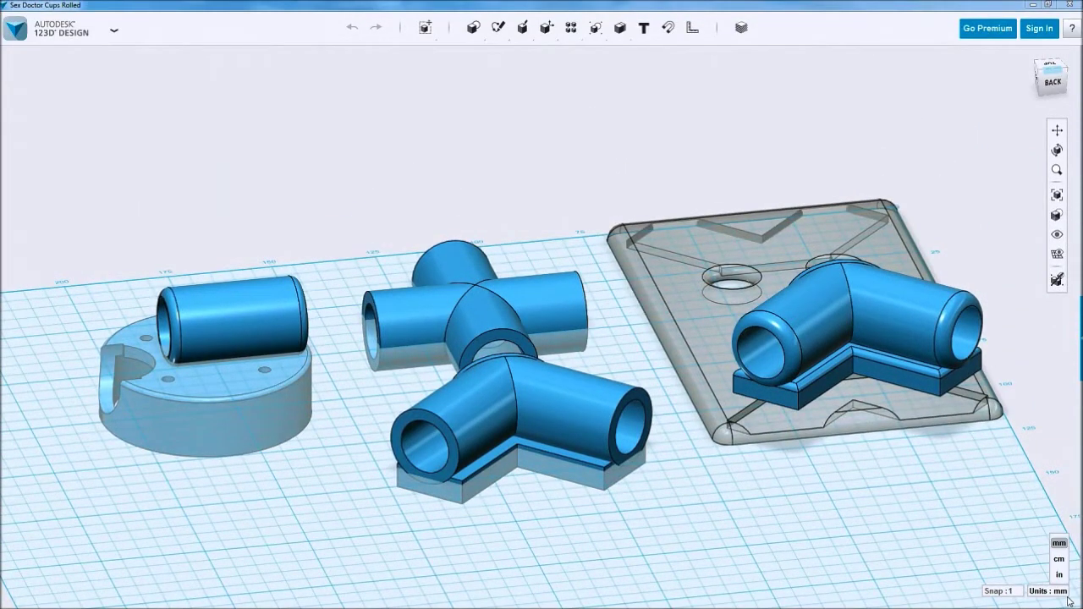
left_click(890, 517)
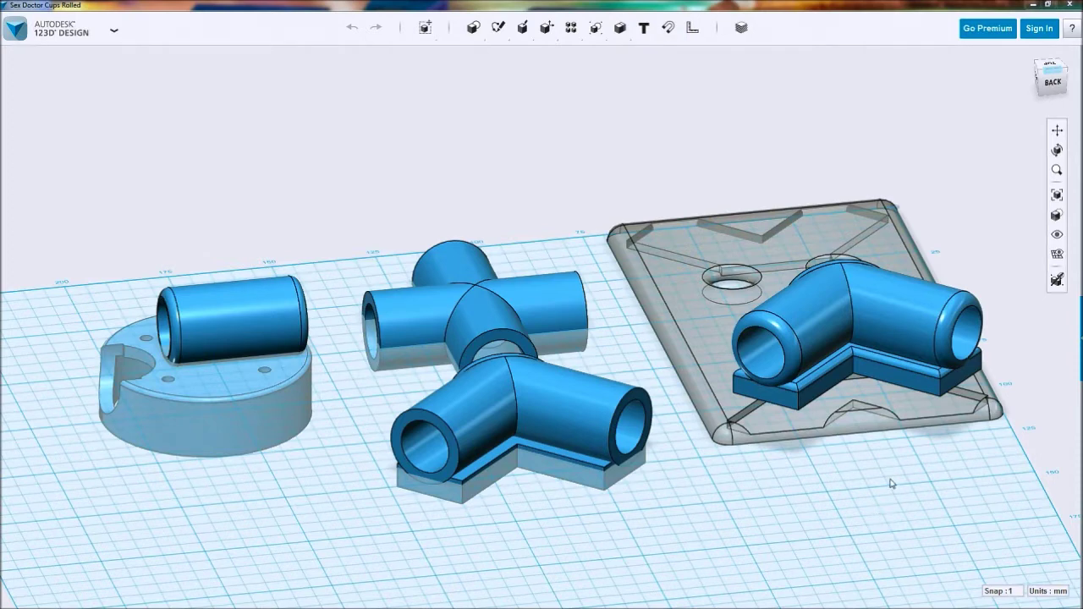
Select the rounded tube together with the round hollow base beneath it and send both to Meshmixer
mouse_move(865, 498)
right_mouse_down()
mouse_move(871, 483)
mouse_move(853, 499)
right_mouse_up()
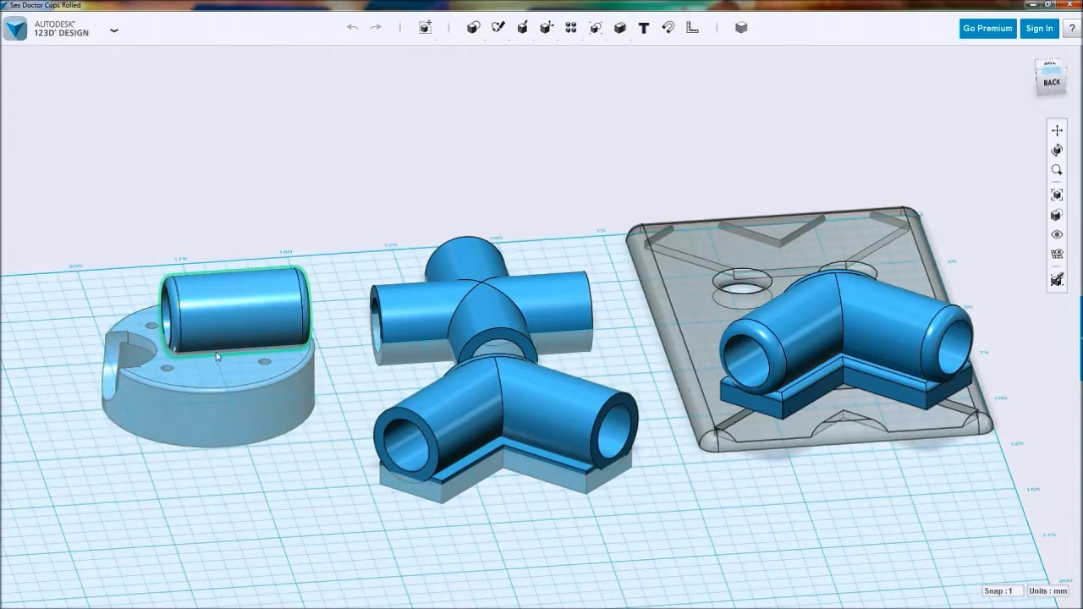
right_click_drag(232, 462, 229, 387)
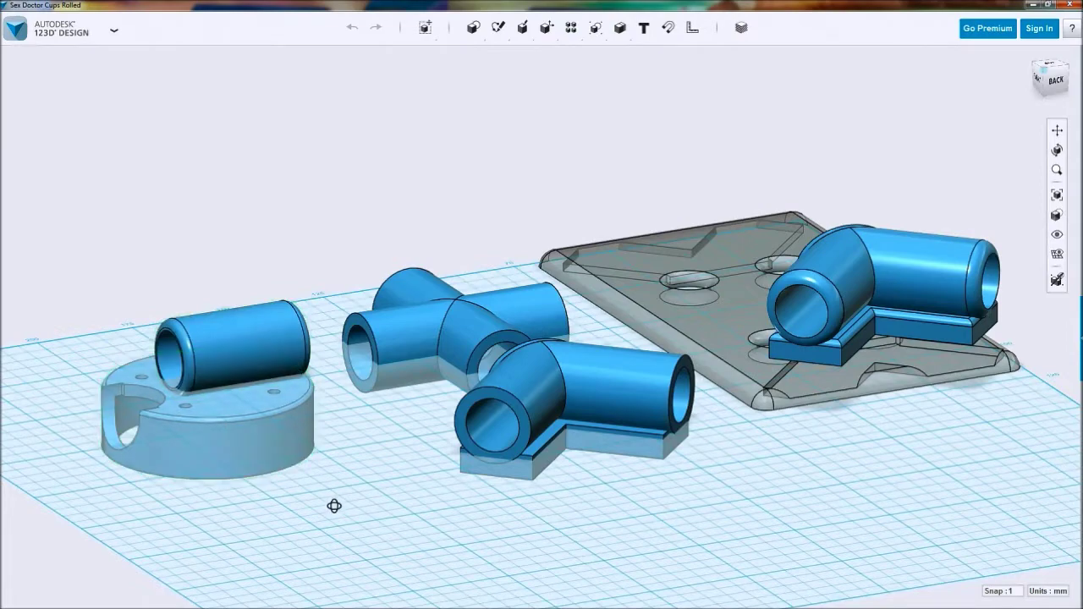
right_click_drag(334, 505, 305, 457)
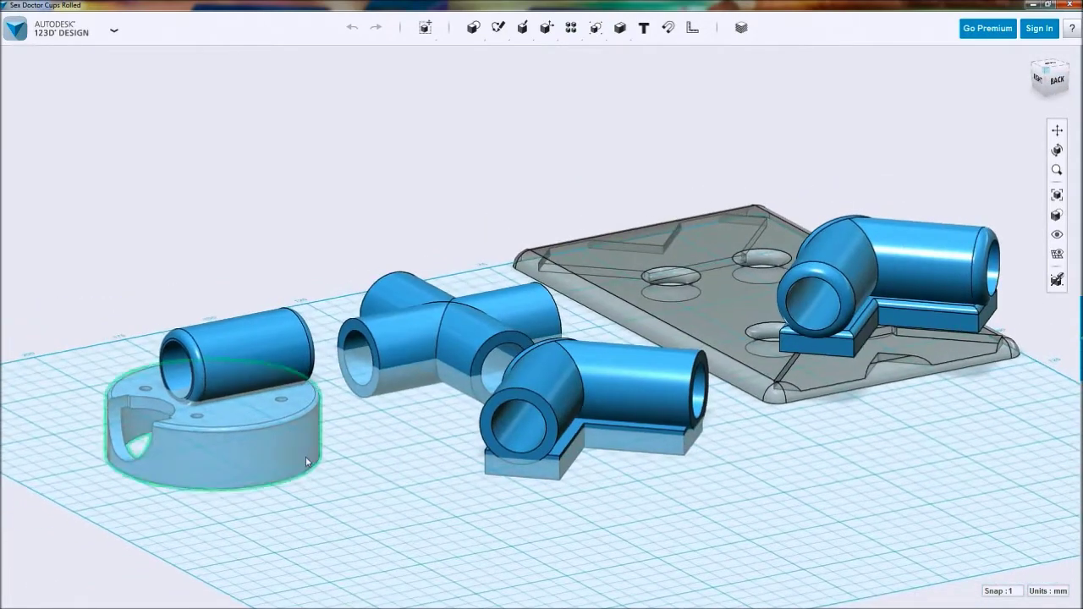
right_click_drag(387, 466, 373, 471)
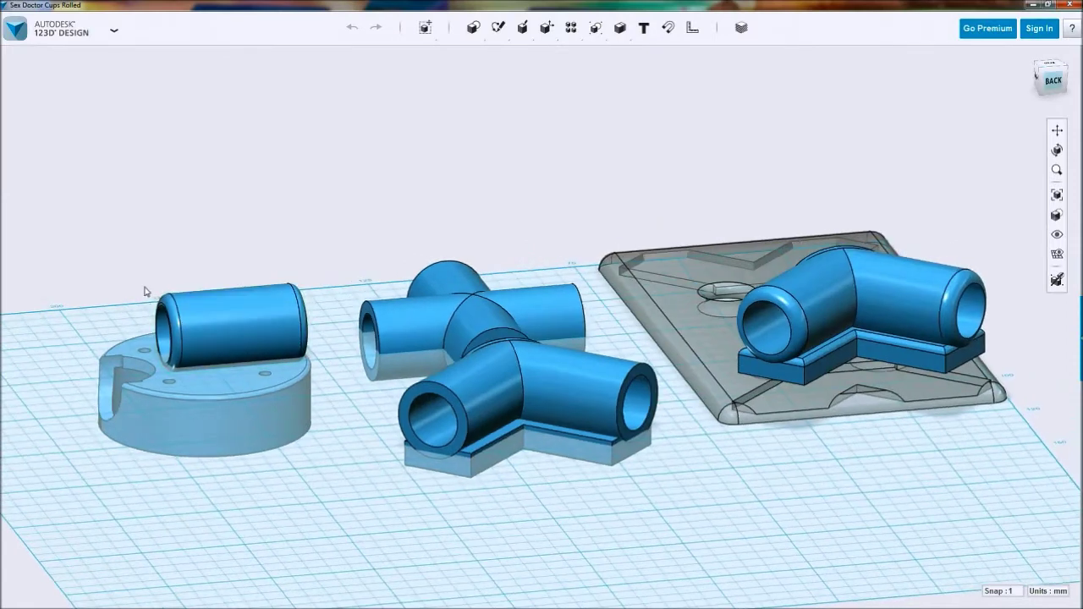
left_click_drag(95, 271, 329, 476)
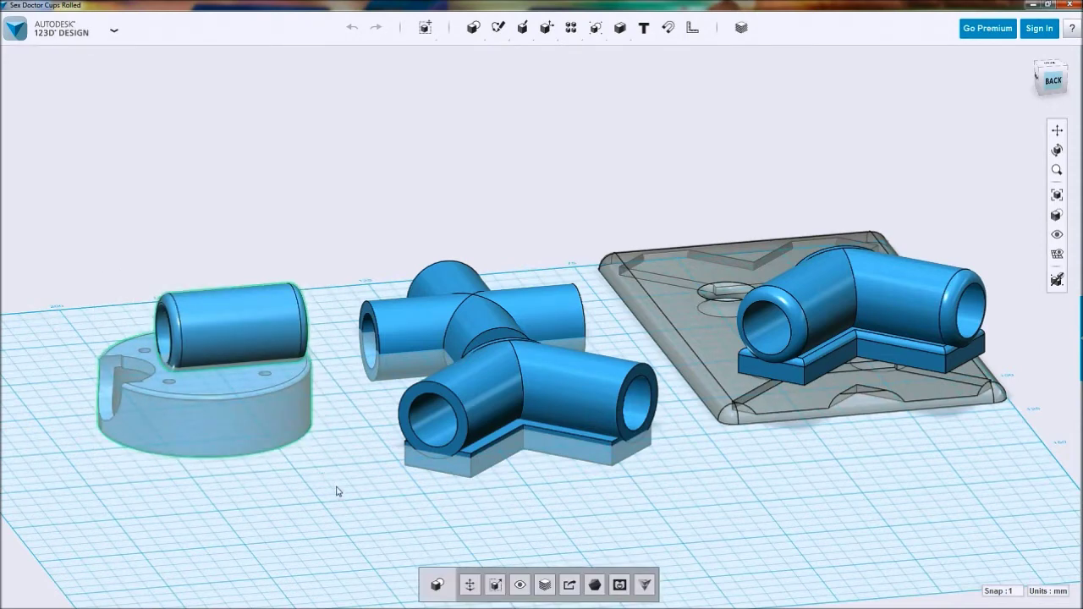
scroll(329, 476, "down", 1)
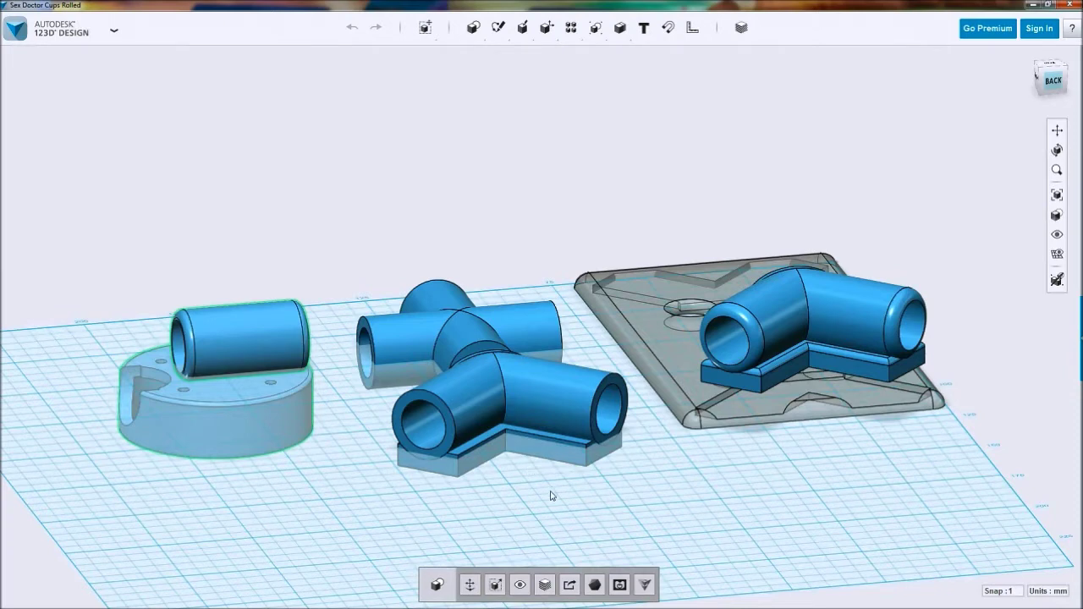
left_click(542, 361, "shift")
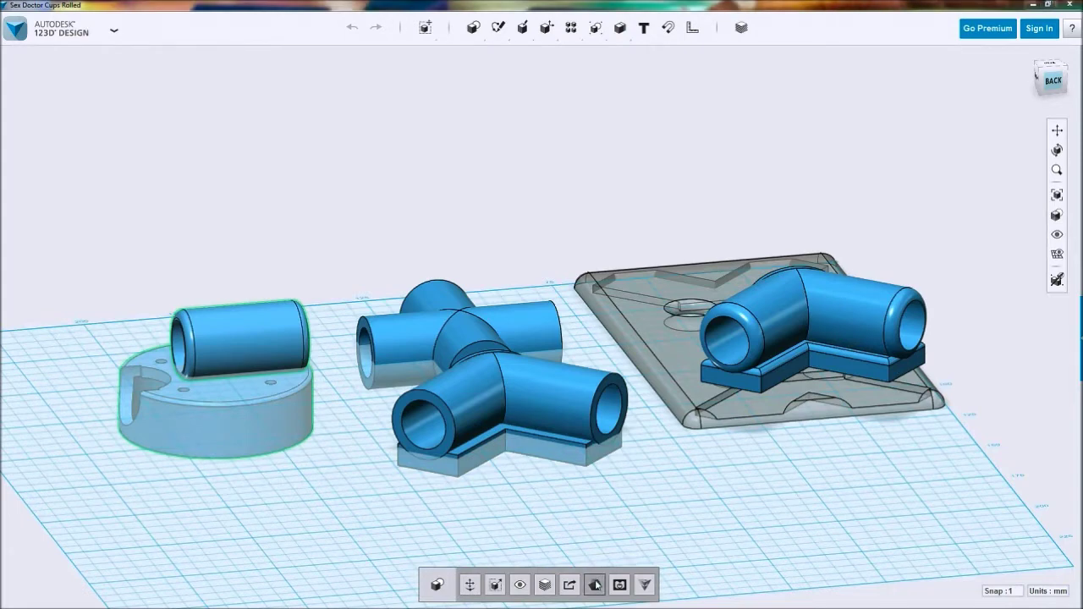
left_click(595, 584)
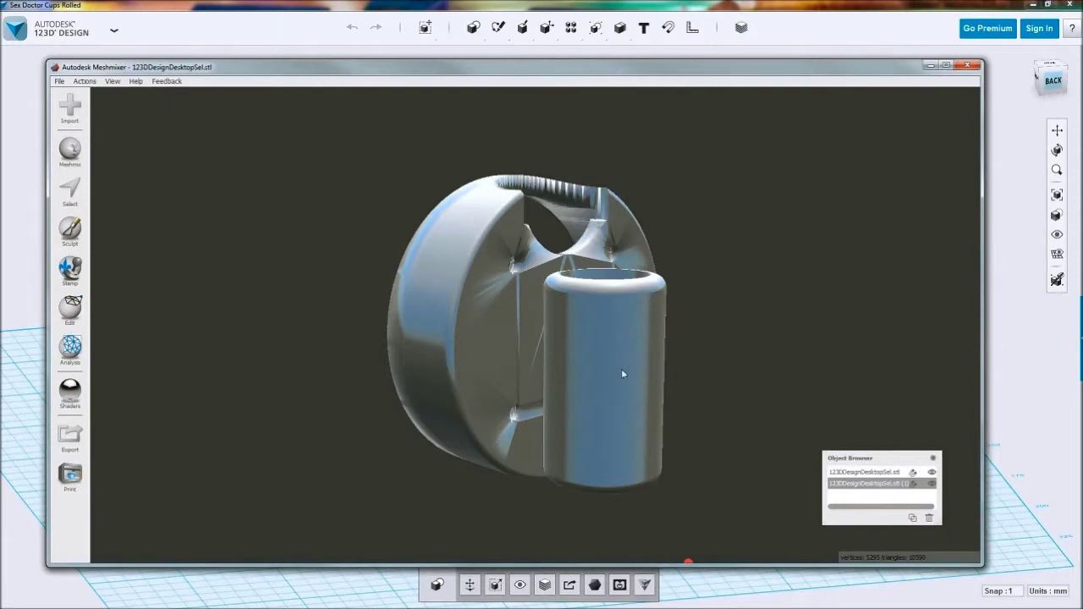
Make each of the two imported meshes active in turn and move the Object Browser away from its original corner
left_click(944, 67)
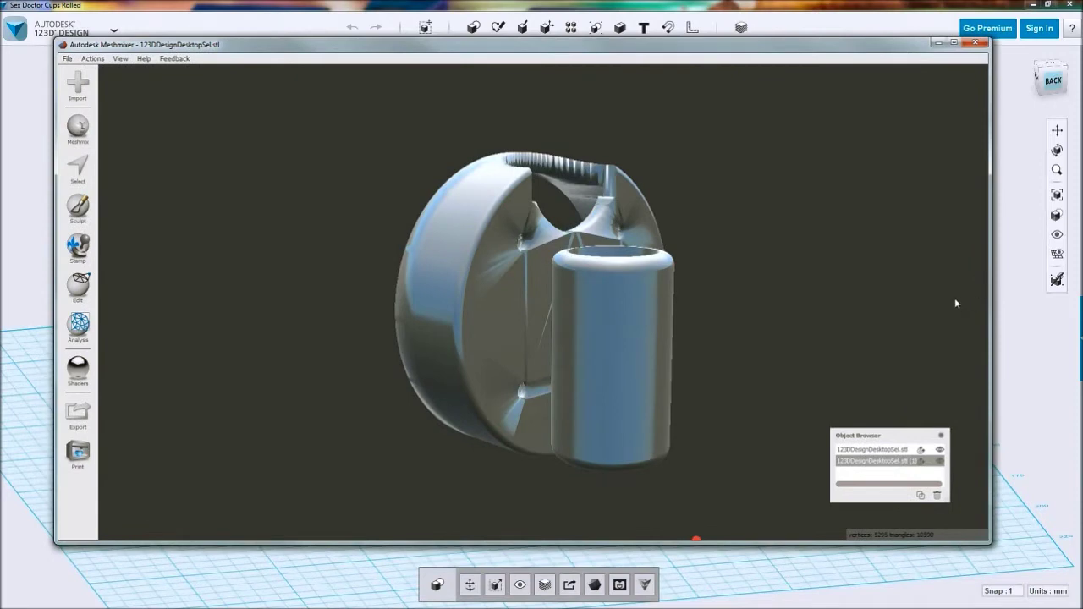
right_click_drag(733, 285, 772, 309)
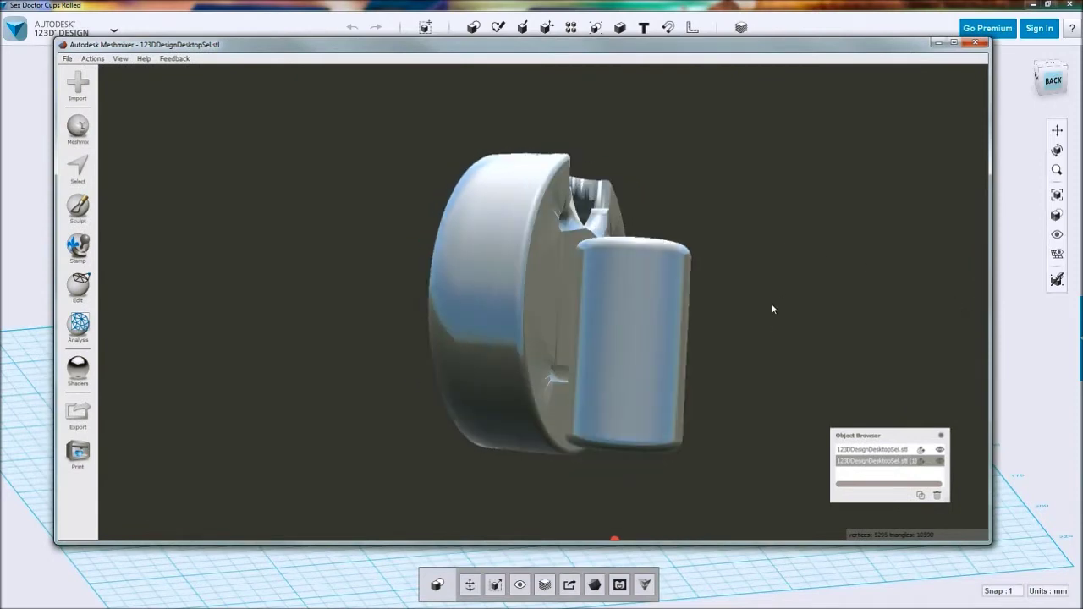
left_click(882, 450)
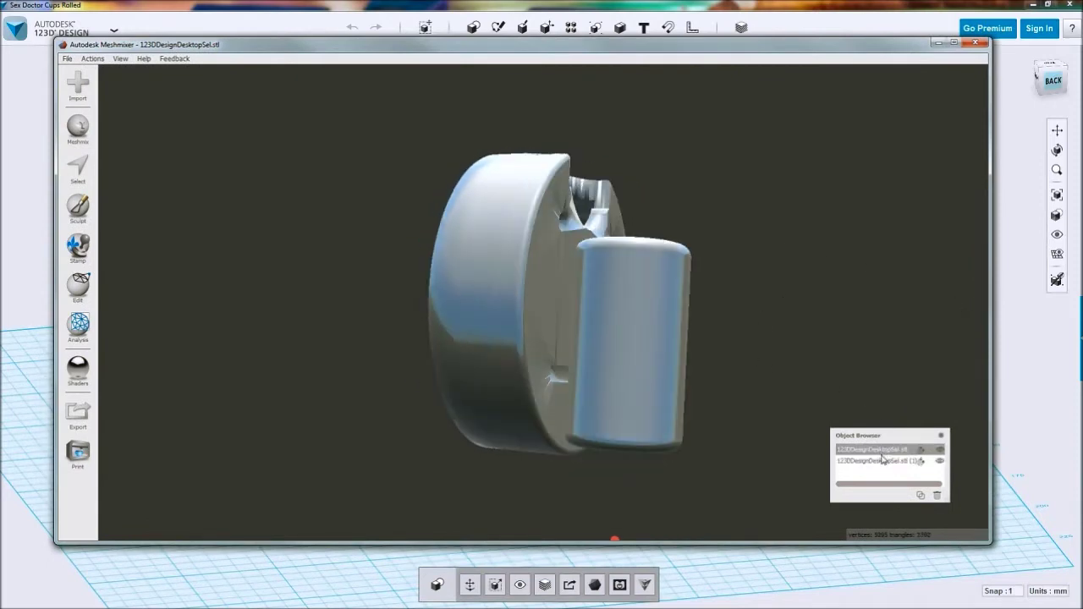
left_click(883, 461)
left_click(882, 450)
left_click(883, 461)
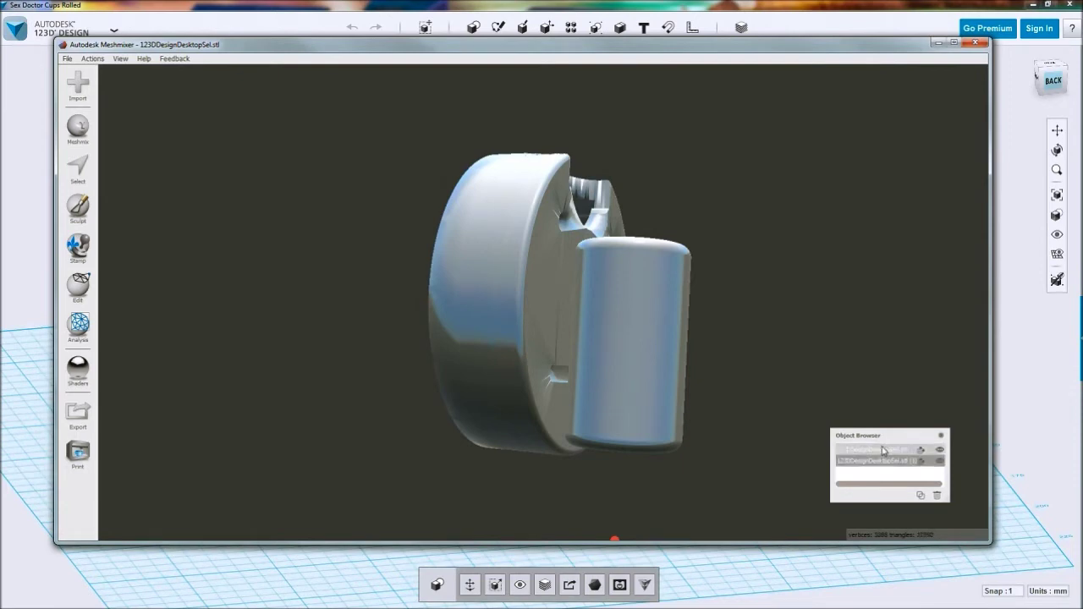
left_click(895, 451)
left_click_drag(883, 436, 902, 90)
Select both imported meshes and combine the tube and the base into one object
left_click(877, 114, "shift")
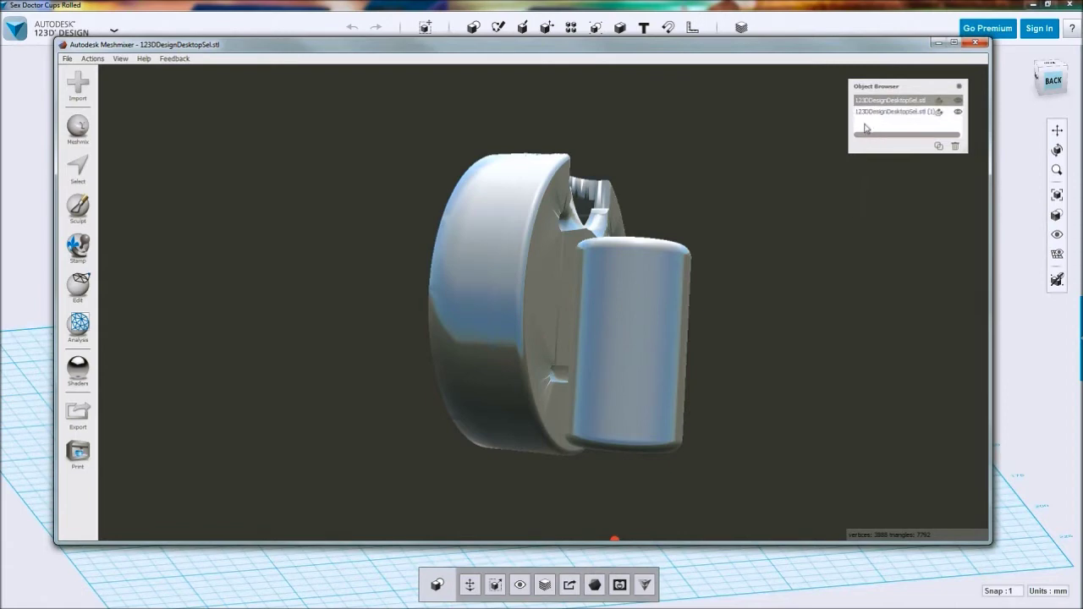
mouse_move(780, 234)
right_mouse_down()
mouse_move(863, 240)
mouse_move(771, 246)
mouse_move(766, 232)
right_mouse_up()
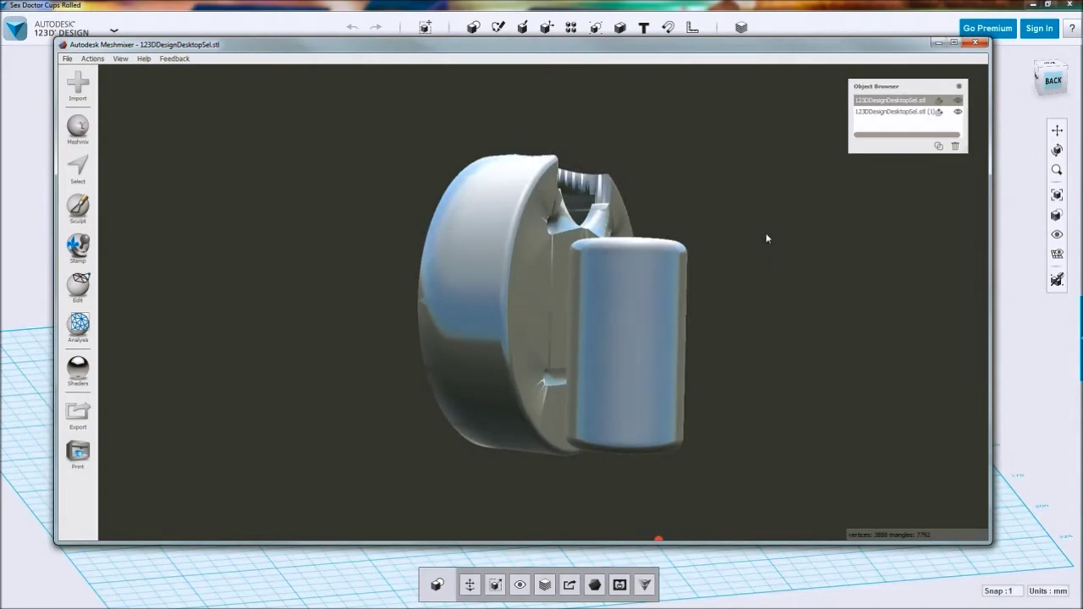
key("w")
mouse_move(770, 363)
right_mouse_down()
mouse_move(829, 364)
mouse_move(638, 367)
mouse_move(573, 352)
mouse_move(771, 325)
mouse_move(784, 358)
mouse_move(626, 350)
right_mouse_up()
right_click_drag(797, 251, 724, 246)
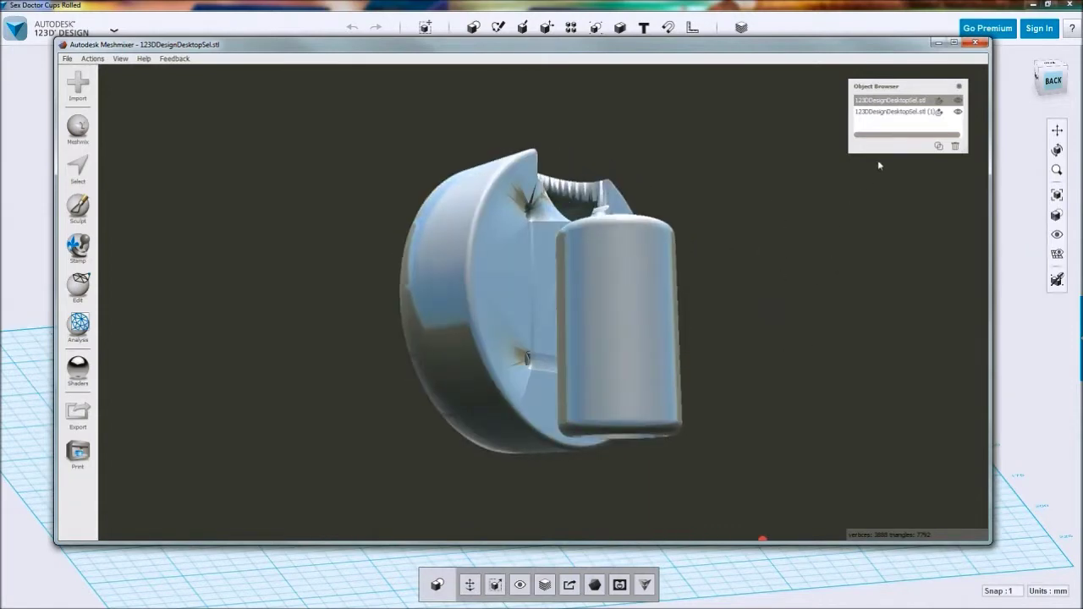
left_click(906, 113)
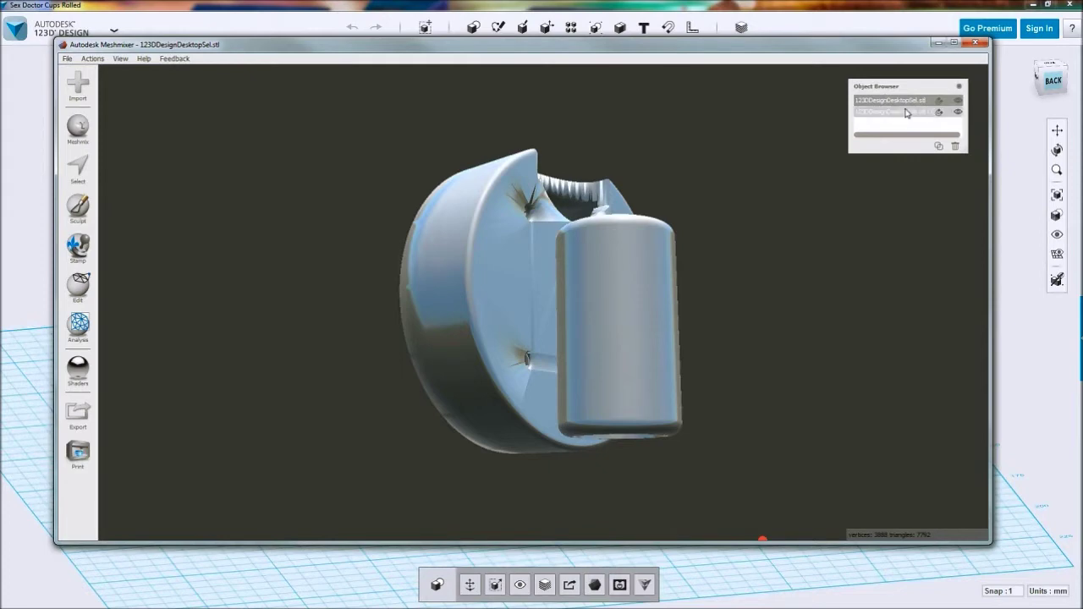
left_click(895, 113, "shift")
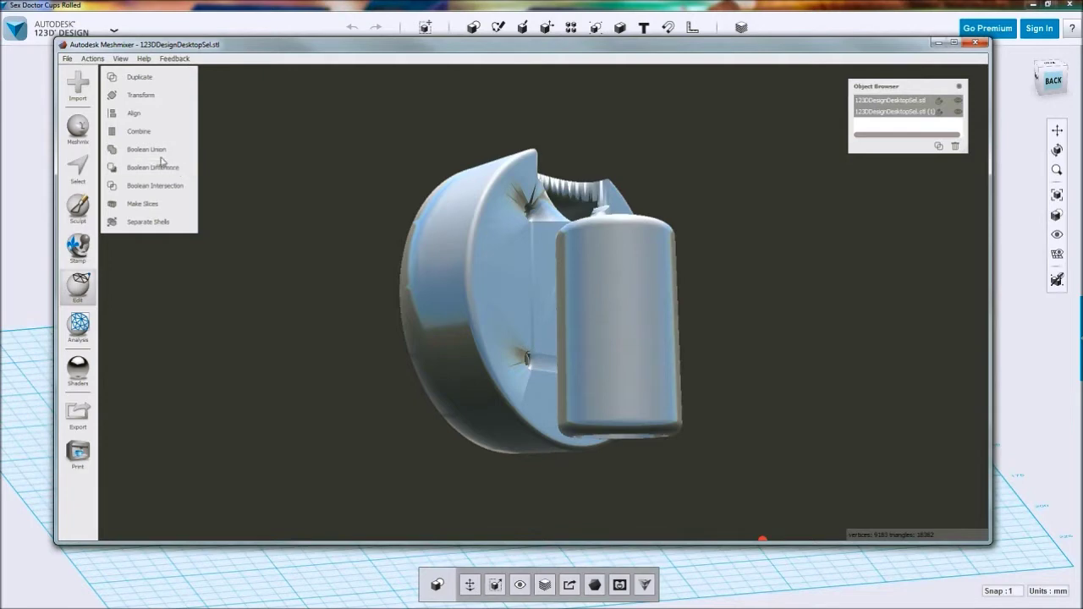
left_click(142, 135)
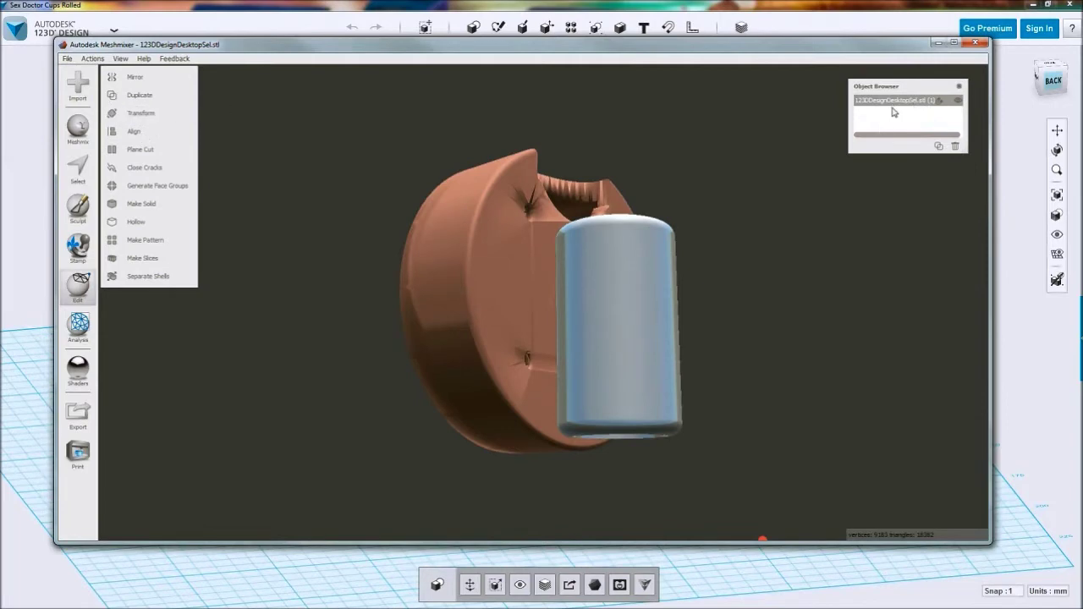
Create a solid version of the combined tube and base with Make Solid at its default Fast settings
right_click_drag(743, 300, 798, 190)
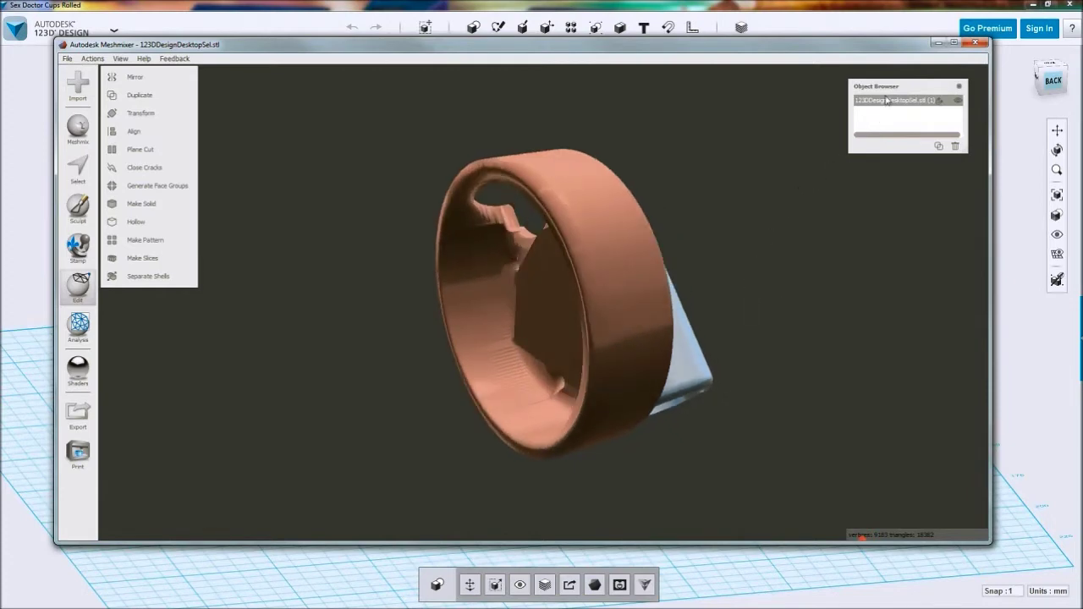
right_click_drag(801, 149, 514, 257)
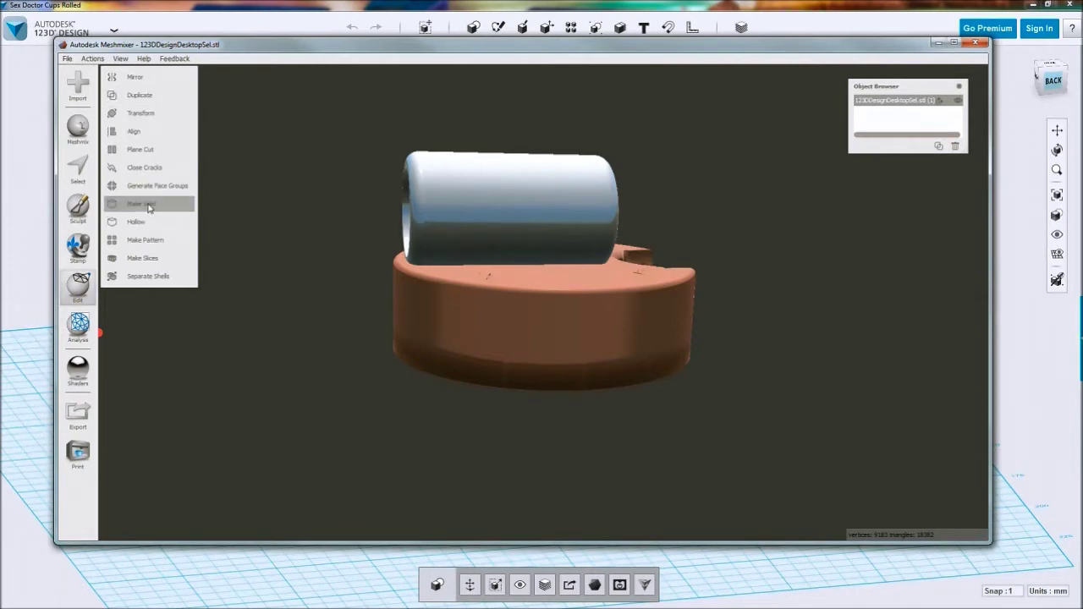
left_click(148, 206)
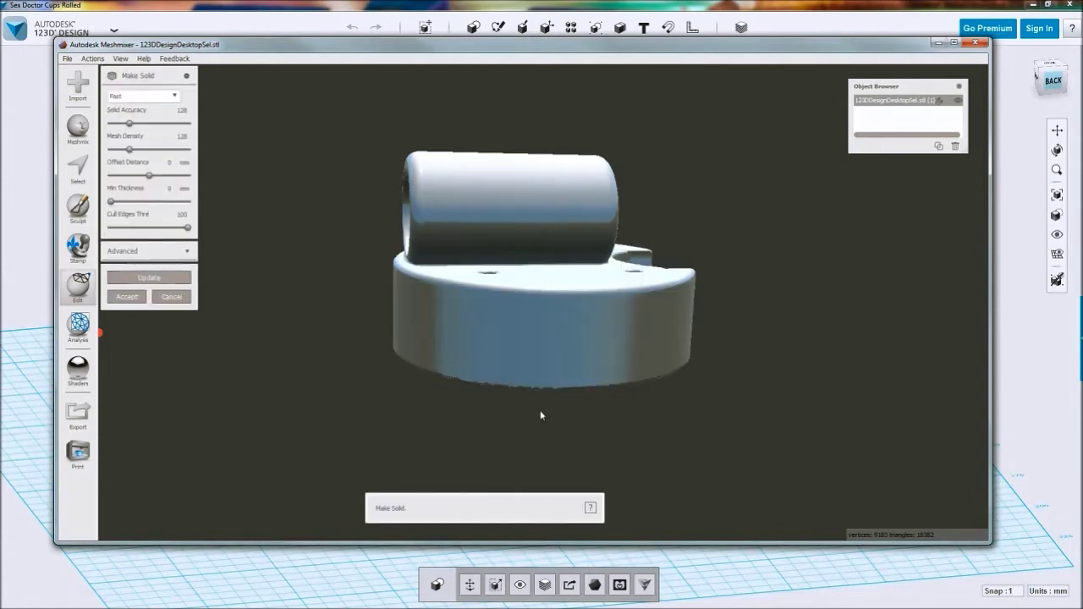
right_click_drag(701, 355, 715, 378)
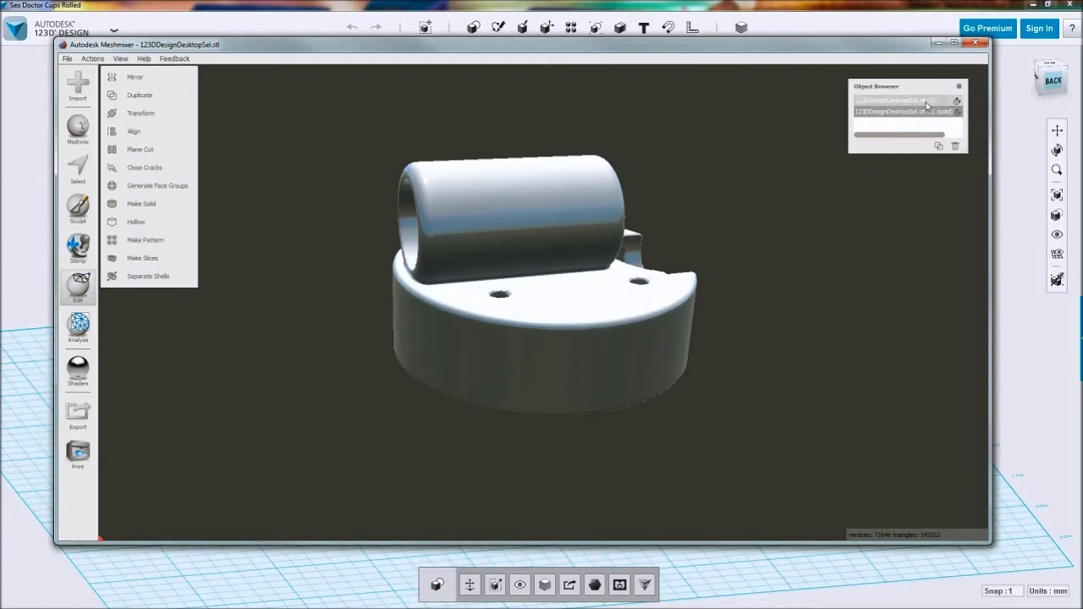
Compare the combined mesh with its solid version and delete the original combined mesh
left_click(926, 102)
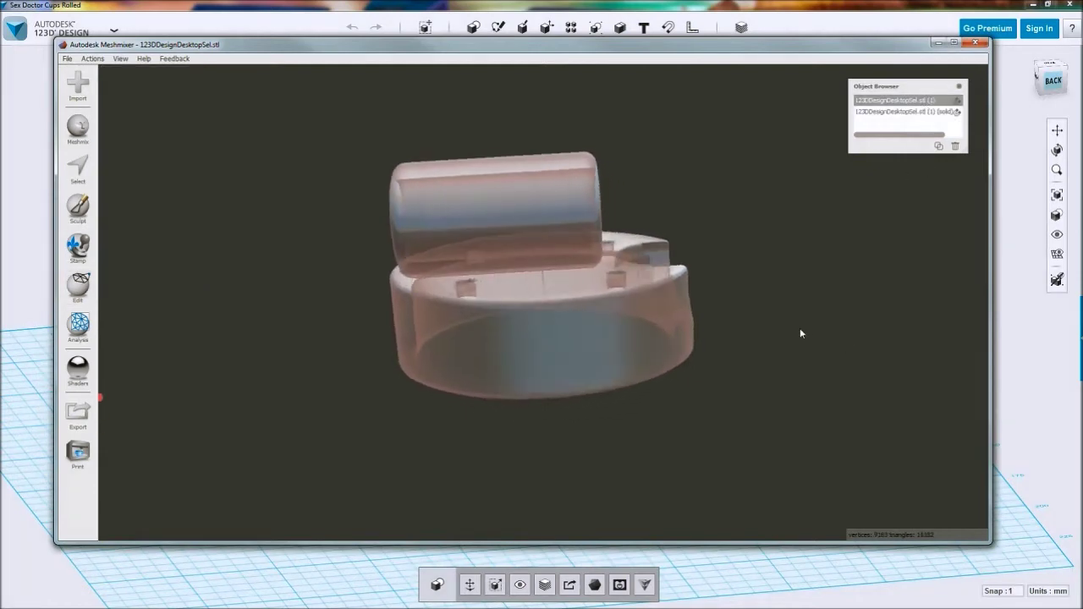
right_click_drag(800, 334, 824, 270)
left_click(871, 112)
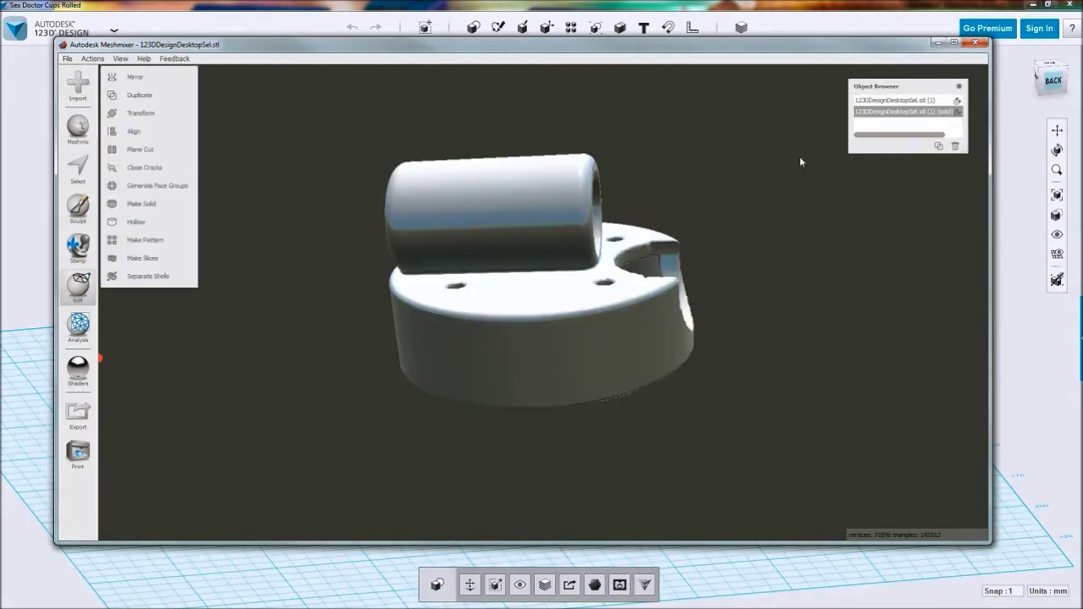
left_click(890, 101)
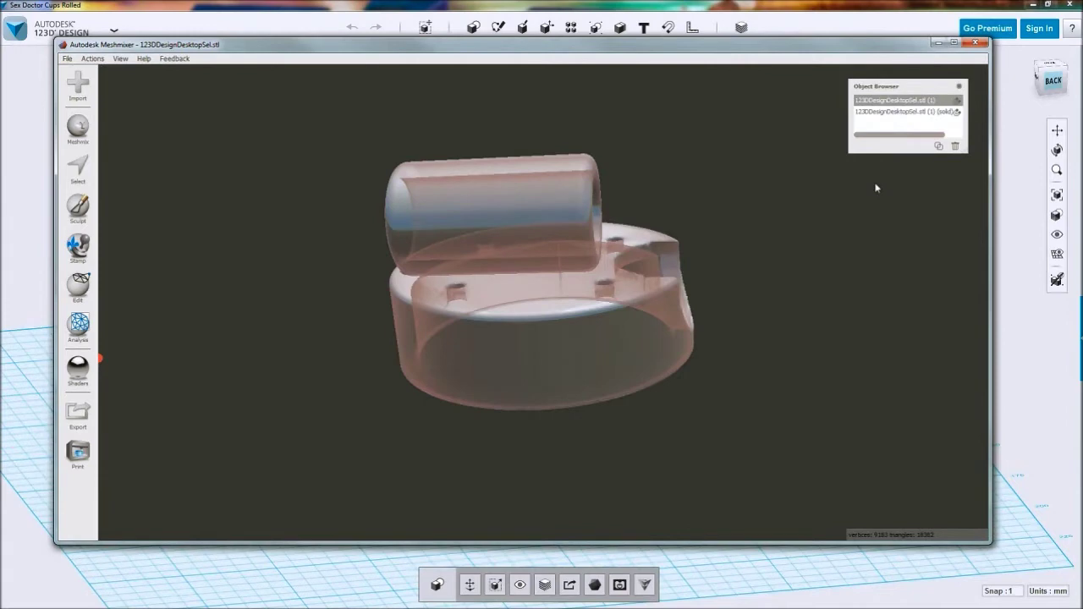
key("Delete")
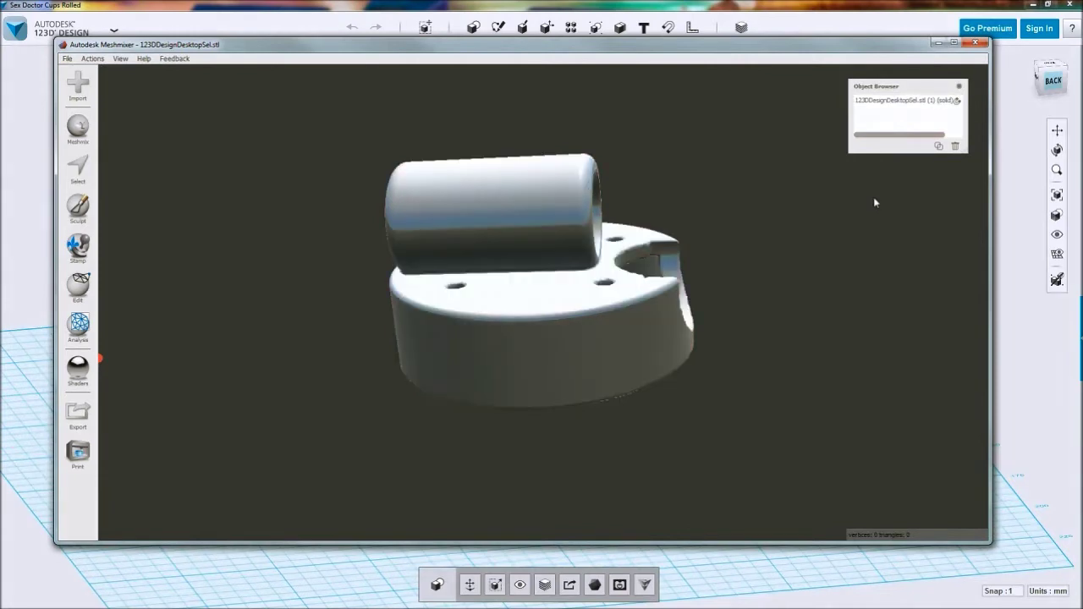
Maximize the Meshmixer window and examine the solid tube and base from several sides and distances
mouse_move(799, 386)
right_mouse_down()
mouse_move(593, 395)
mouse_move(635, 376)
mouse_move(750, 371)
mouse_move(701, 392)
mouse_move(667, 367)
mouse_move(355, 395)
mouse_move(346, 437)
right_mouse_up()
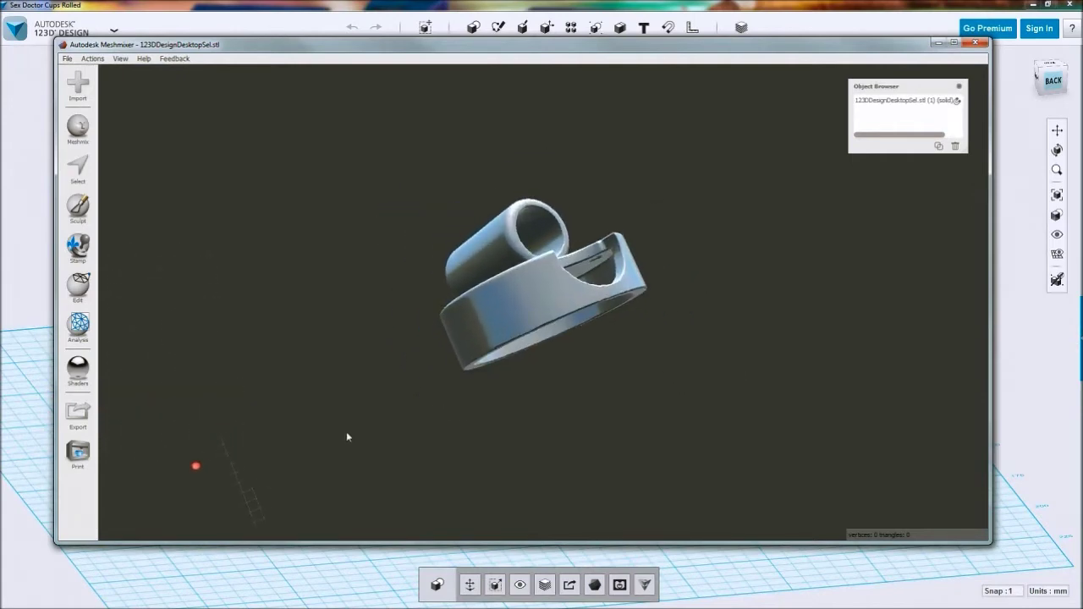
left_click(955, 42)
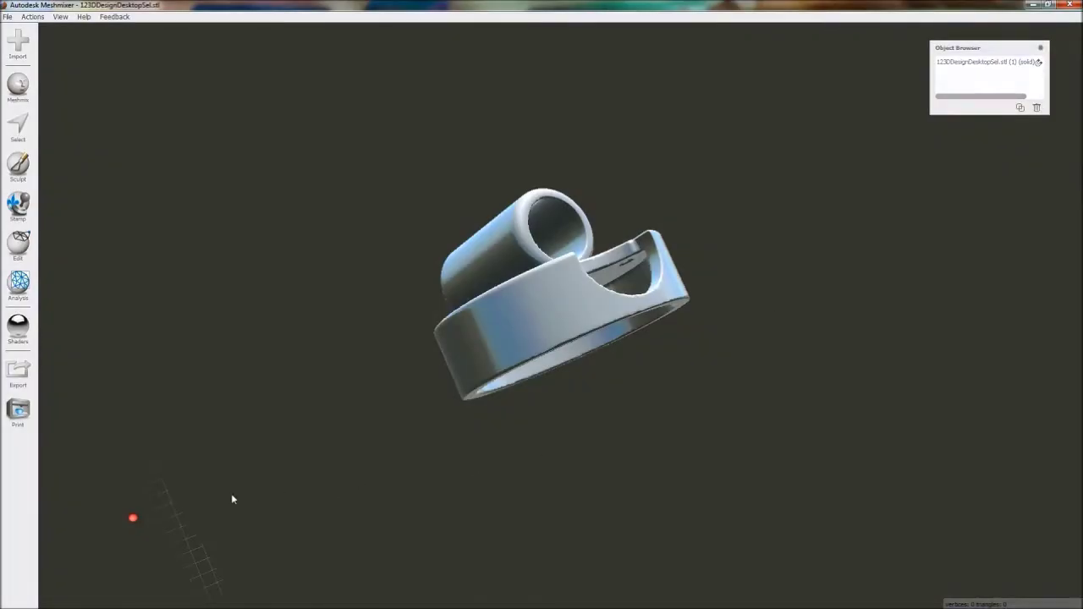
mouse_move(556, 459)
right_mouse_down()
mouse_move(680, 336)
mouse_move(796, 296)
right_mouse_up()
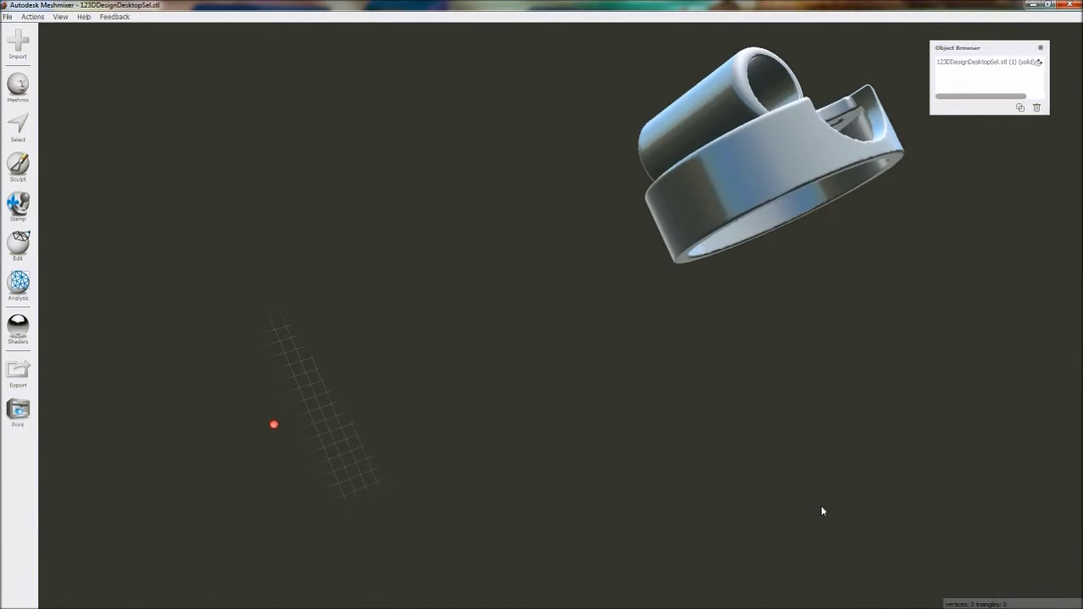
mouse_move(821, 508)
right_mouse_down()
mouse_move(786, 459)
mouse_move(779, 426)
right_mouse_up()
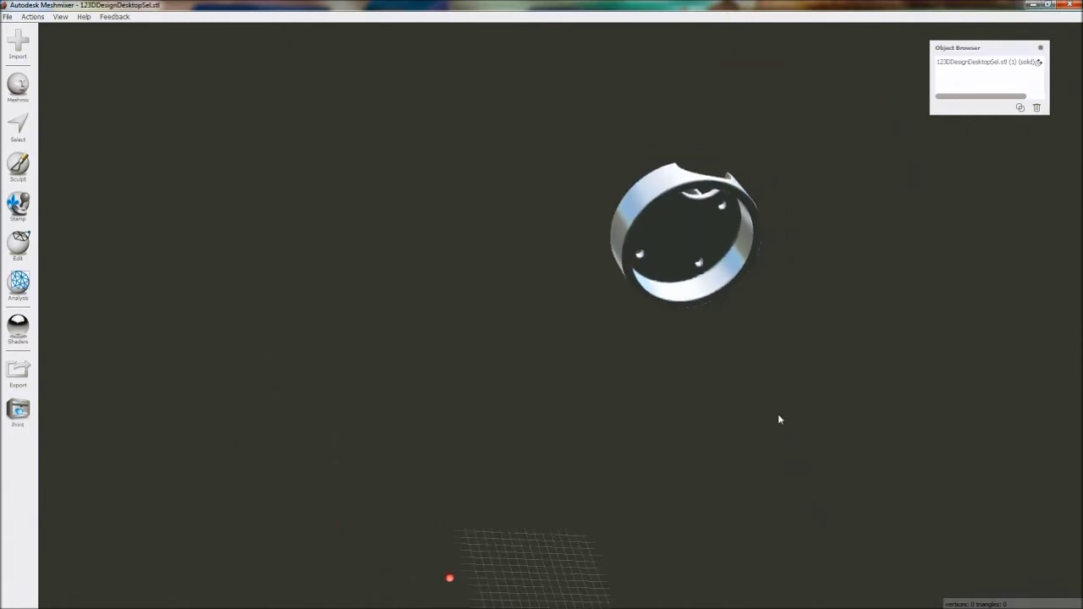
right_click_drag(706, 451, 692, 602)
scroll(635, 460, "up", 5)
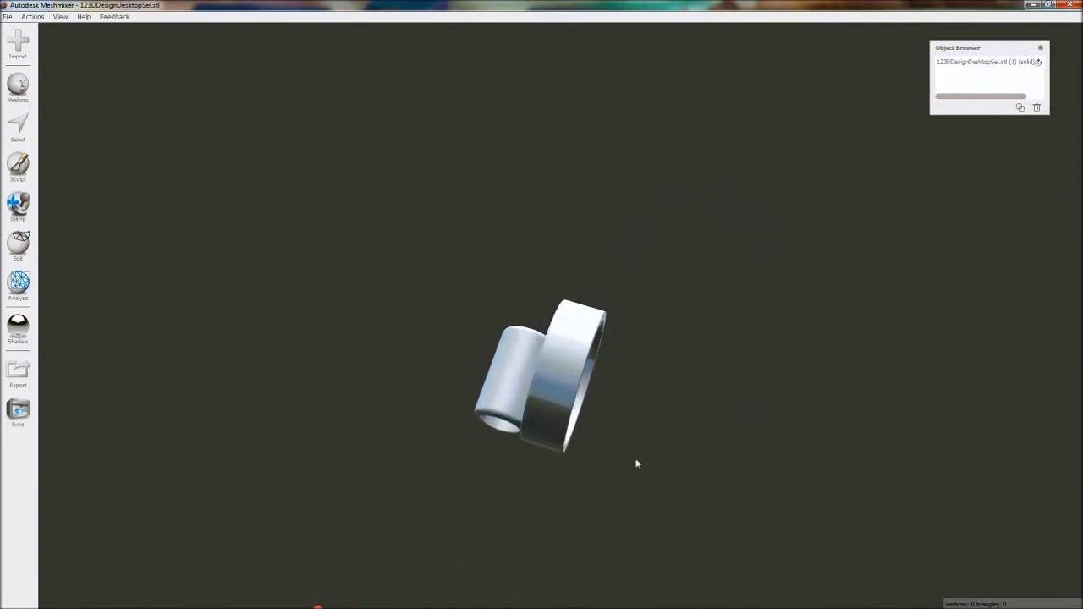
scroll(638, 471, "up", 3)
scroll(639, 471, "down", 2)
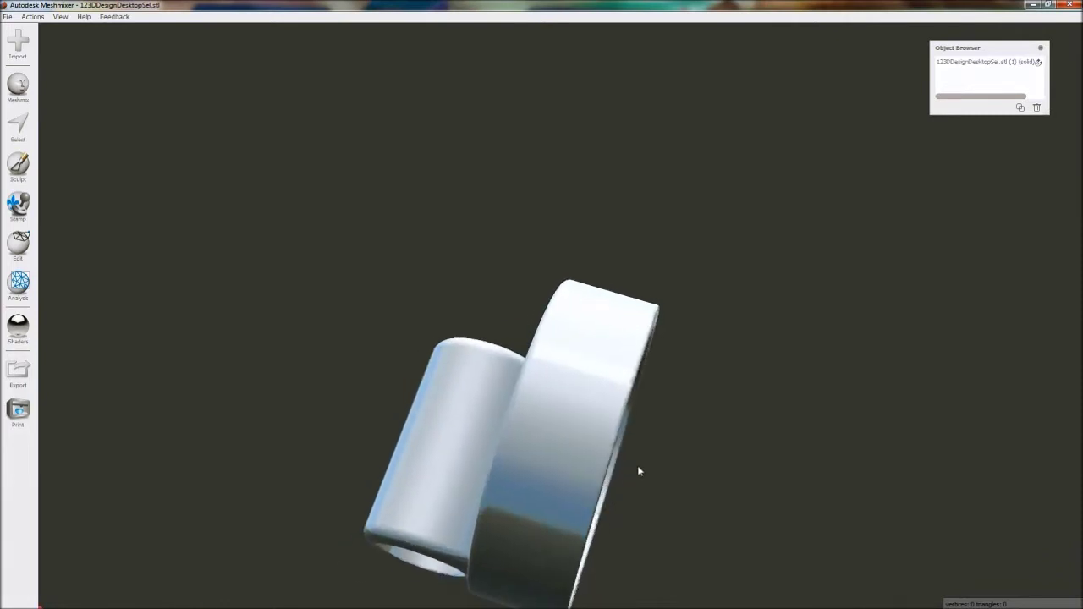
scroll(666, 465, "down", 4)
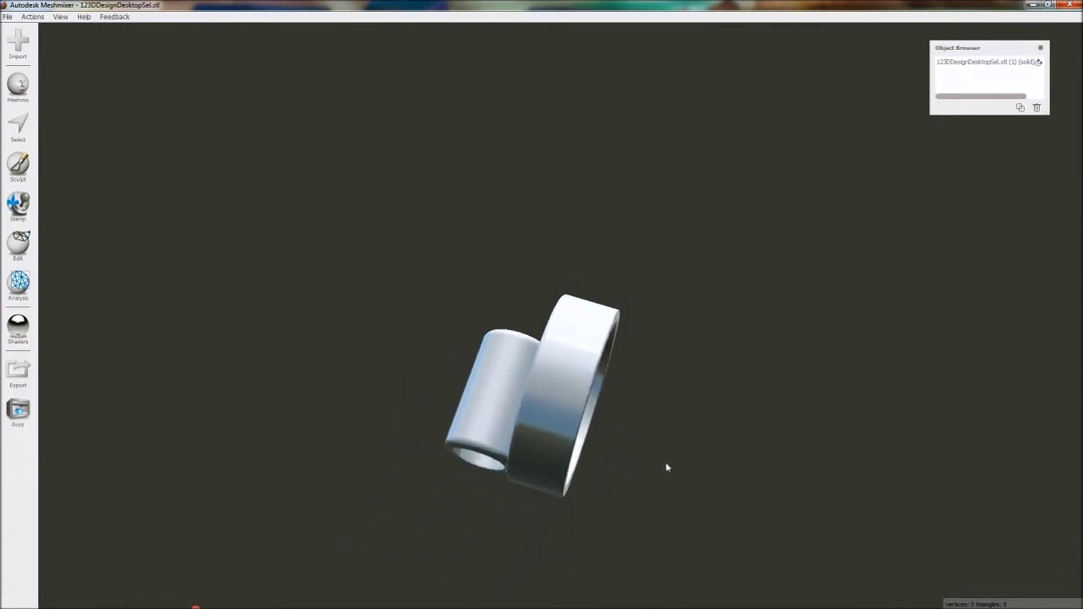
Rotate the combined solid with Transform so the round base lies flat underneath the horizontal tube, and accept the new orientation
scroll(666, 465, "down", 3)
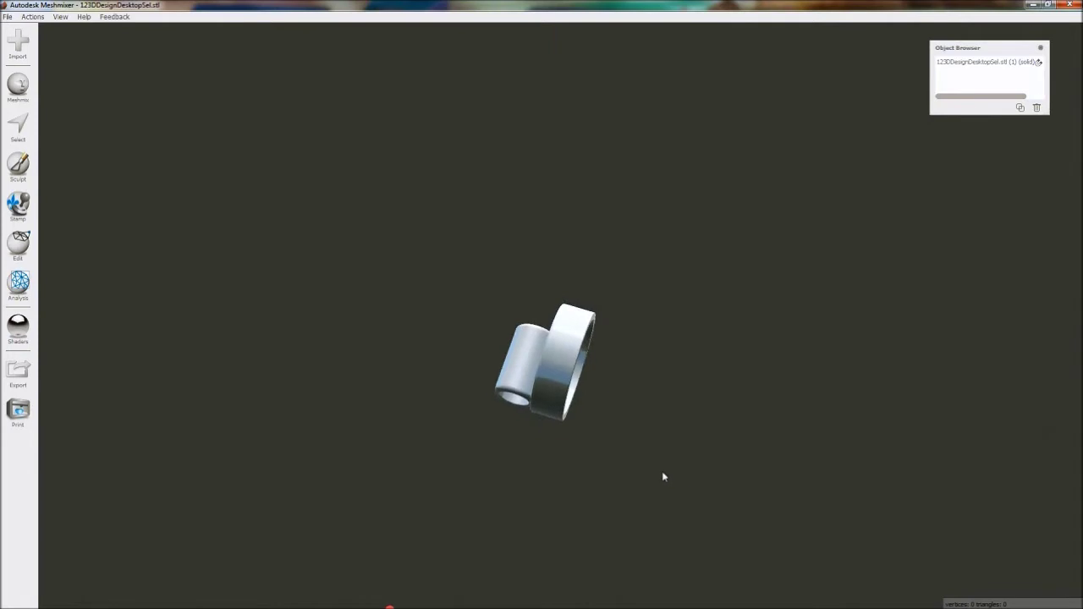
right_click_drag(663, 474, 699, 461)
scroll(683, 469, "down", 5)
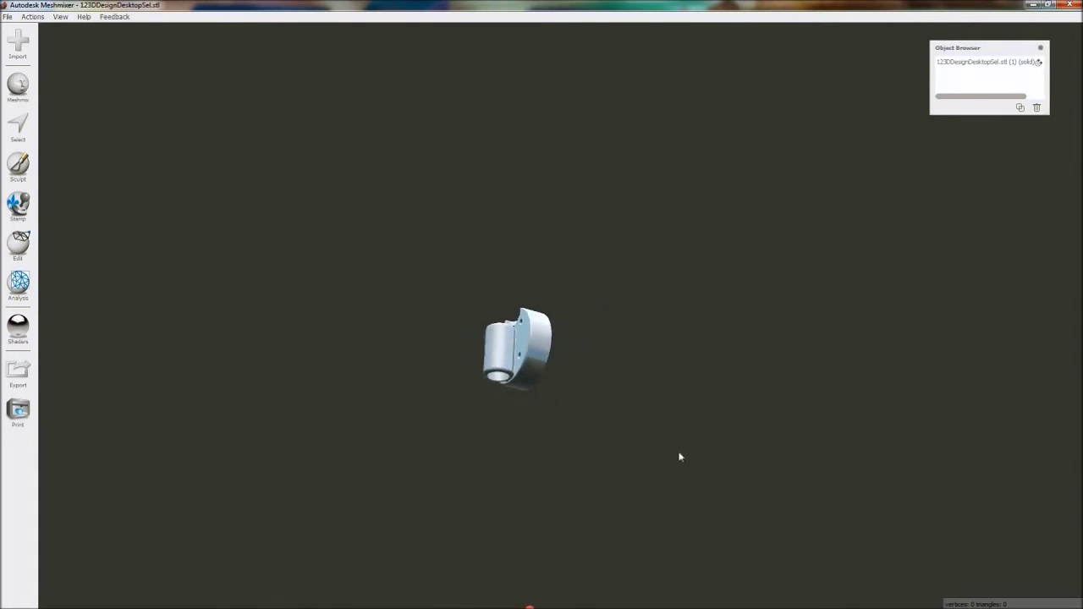
scroll(670, 404, "down", 4)
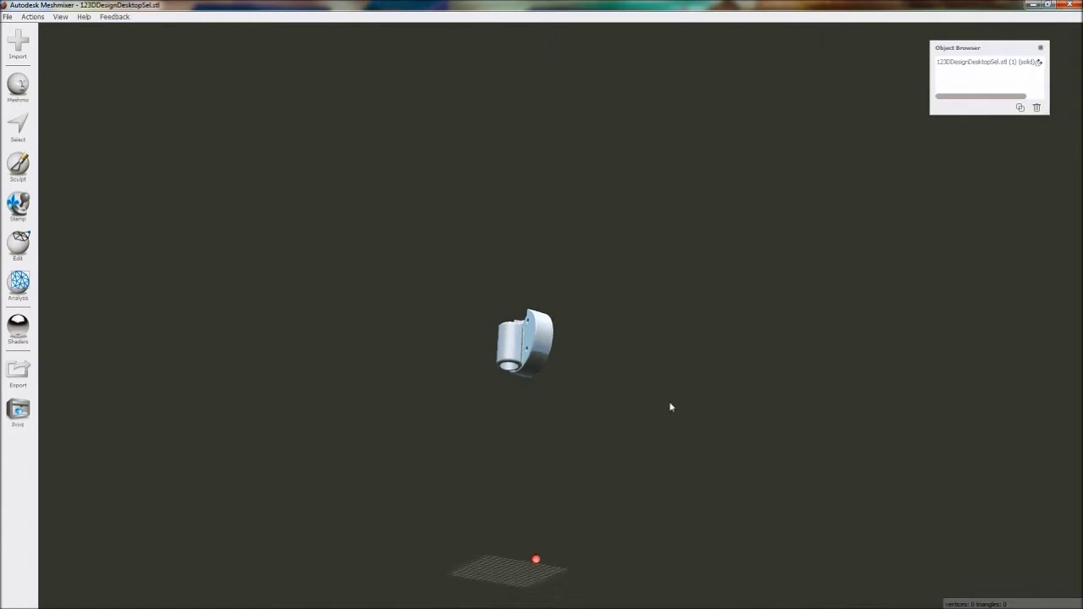
right_click_drag(674, 471, 684, 499)
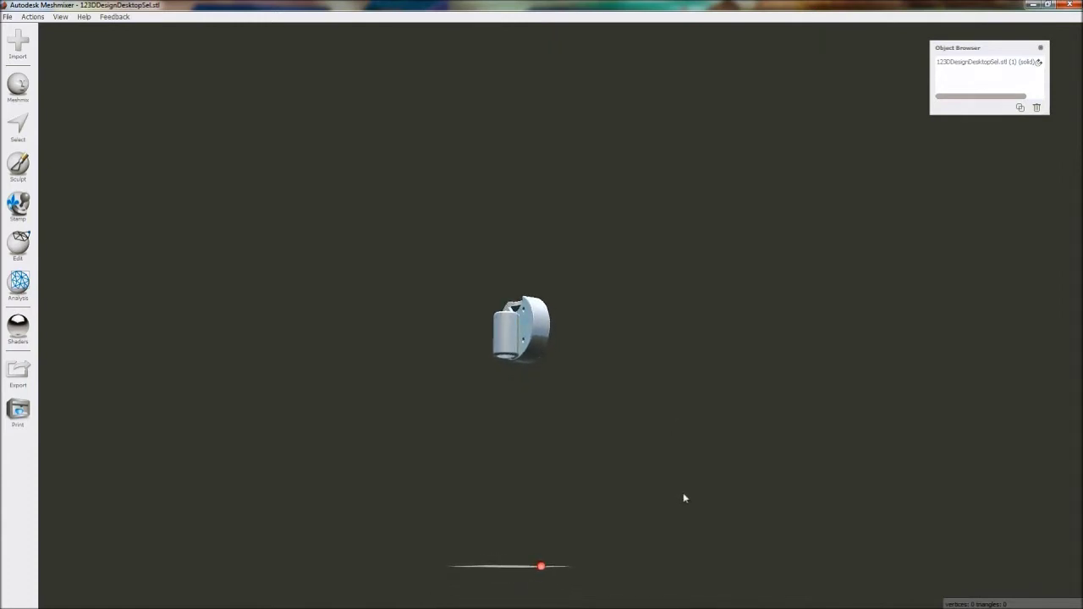
mouse_move(678, 466)
right_mouse_down()
mouse_move(701, 469)
mouse_move(667, 465)
mouse_move(696, 464)
mouse_move(675, 477)
right_mouse_up()
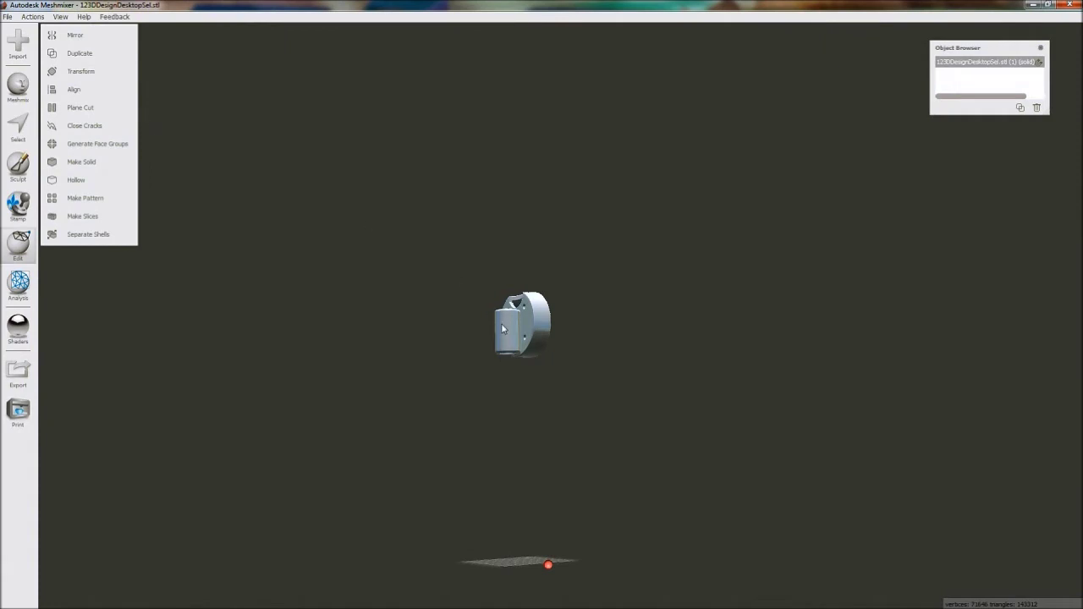
left_click(106, 73)
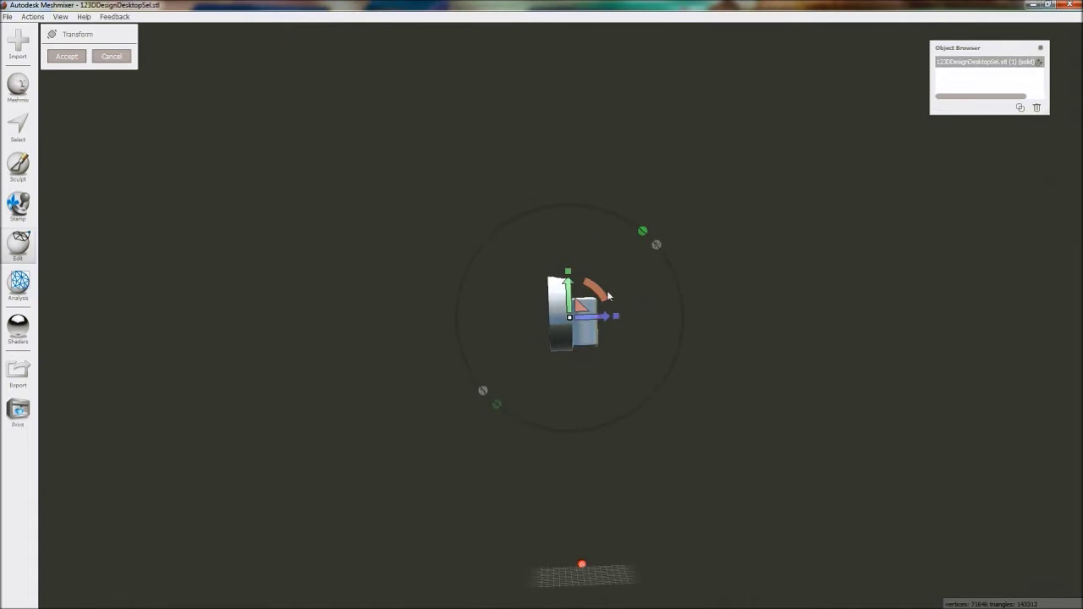
left_click_drag(600, 294, 600, 293)
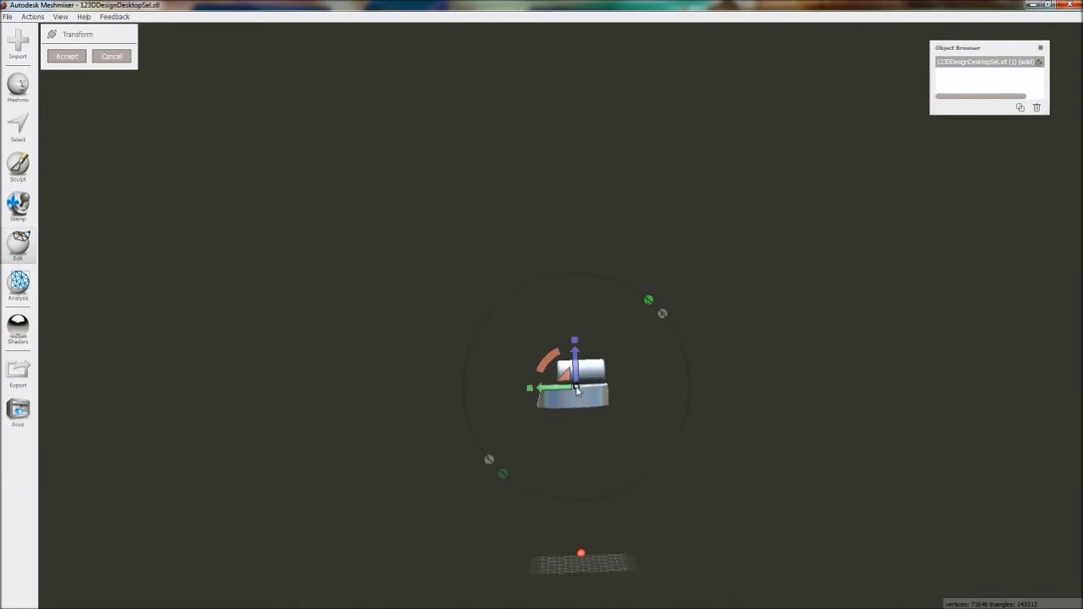
left_click_drag(591, 411, 575, 403)
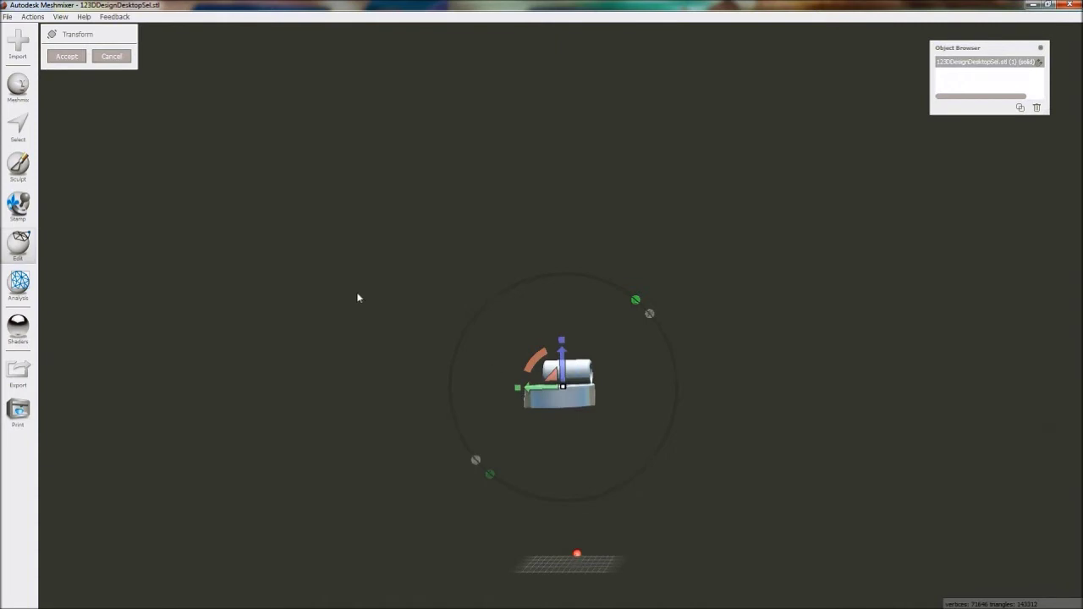
right_click_drag(708, 466, 684, 472)
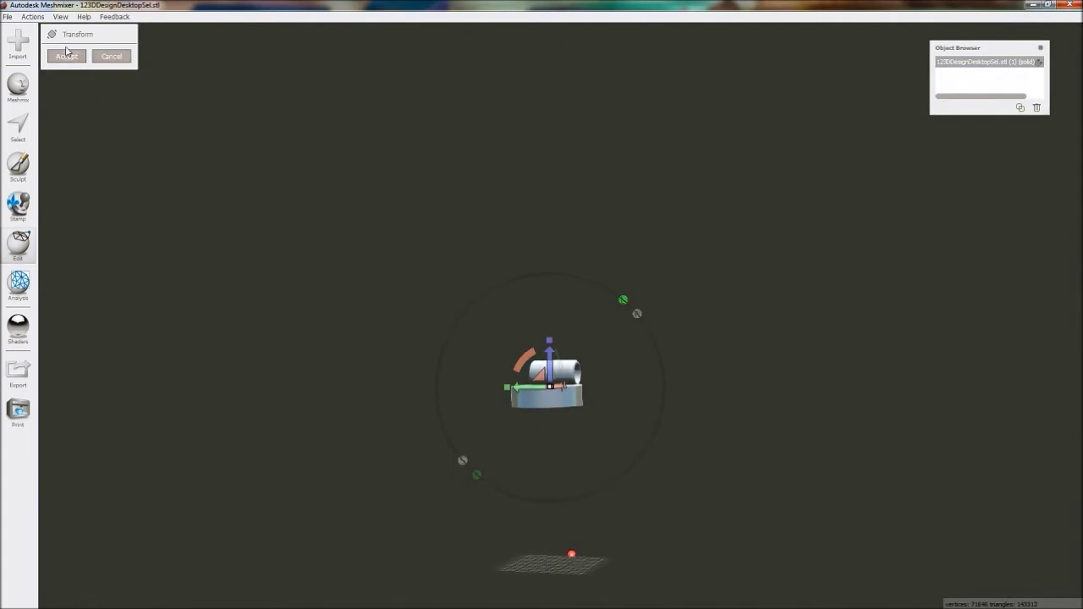
key("Escape")
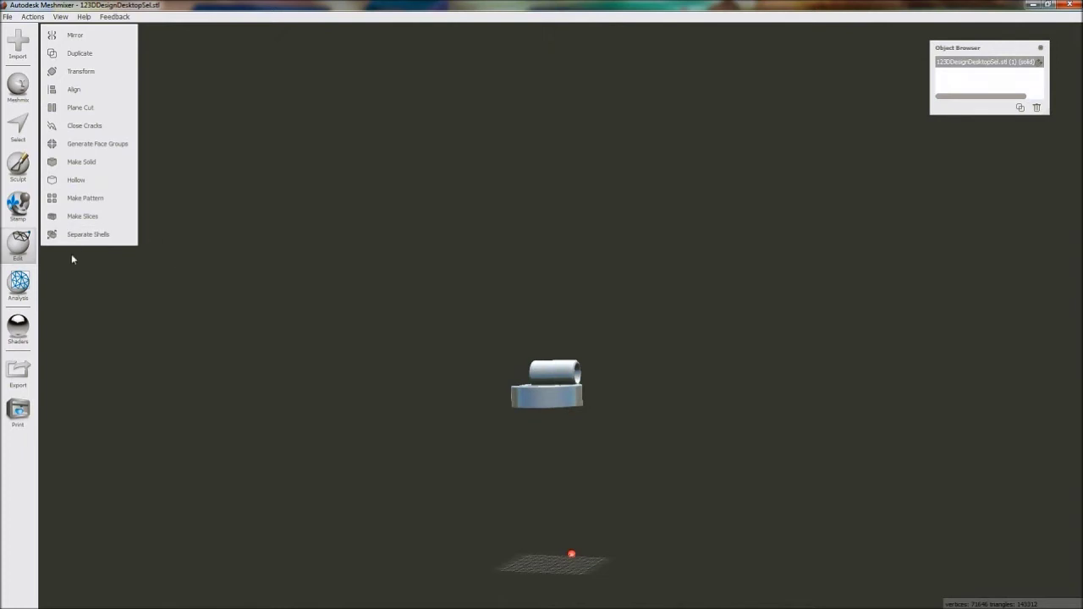
Analyze the overhangs of the reoriented solid and generate support structures for them
left_click(19, 286)
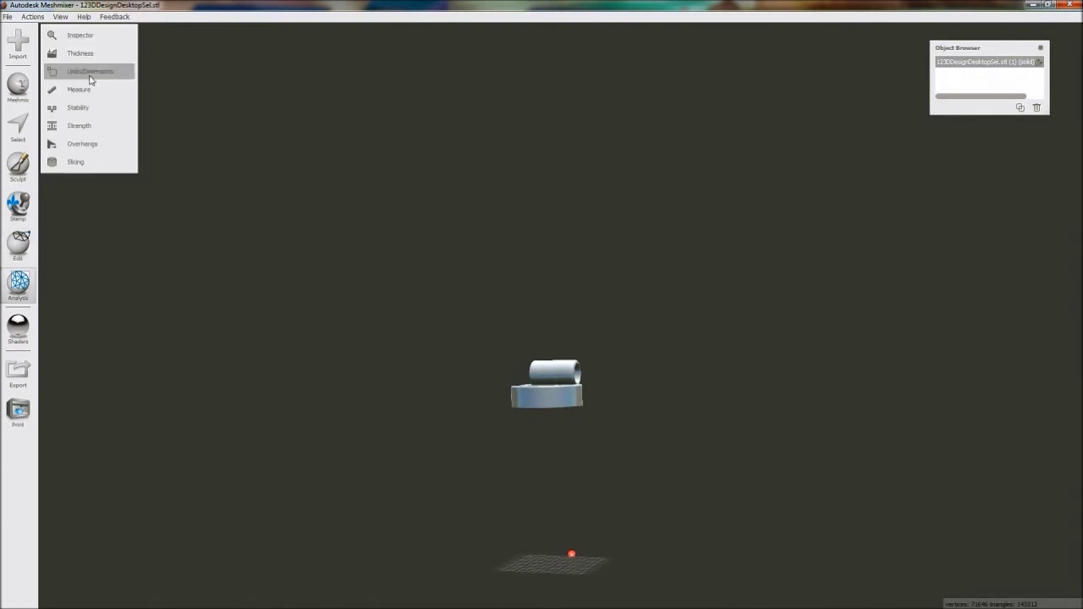
left_click(88, 146)
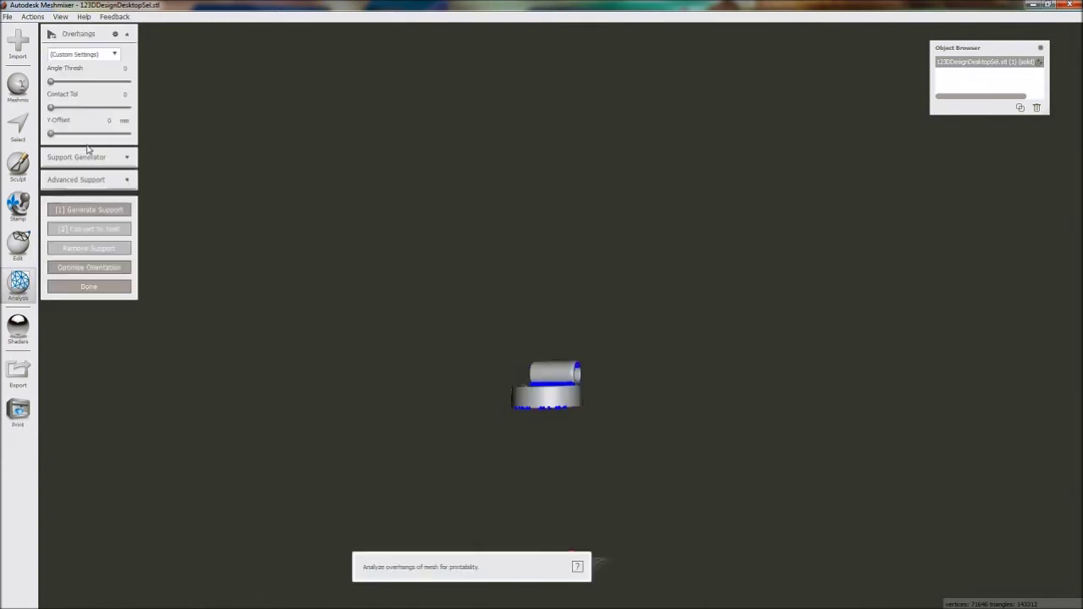
right_click_drag(367, 415, 314, 245)
scroll(442, 321, "up", 6)
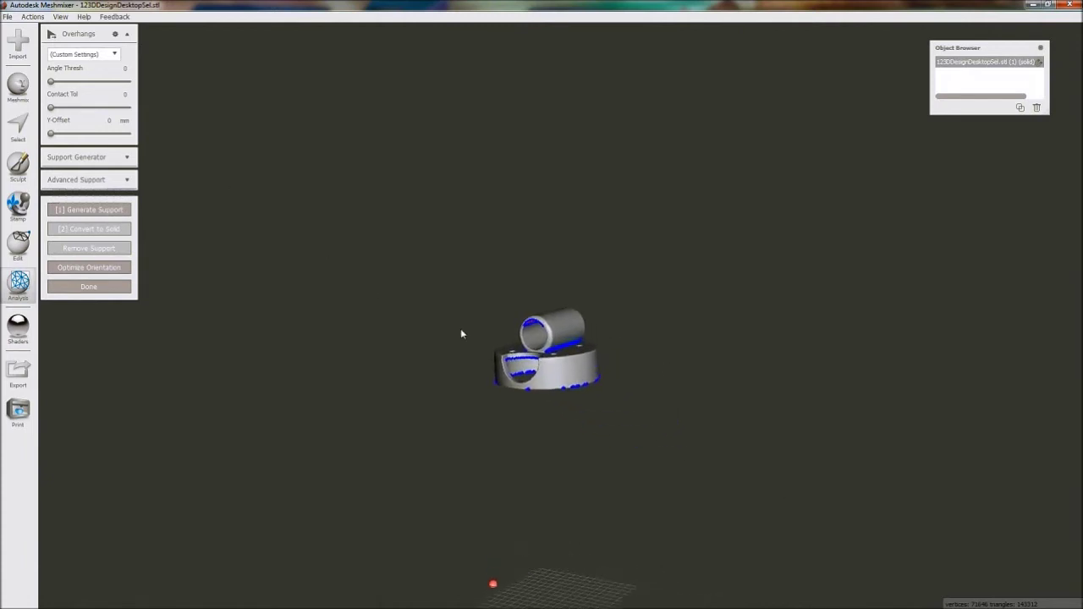
right_click_drag(613, 395, 531, 352)
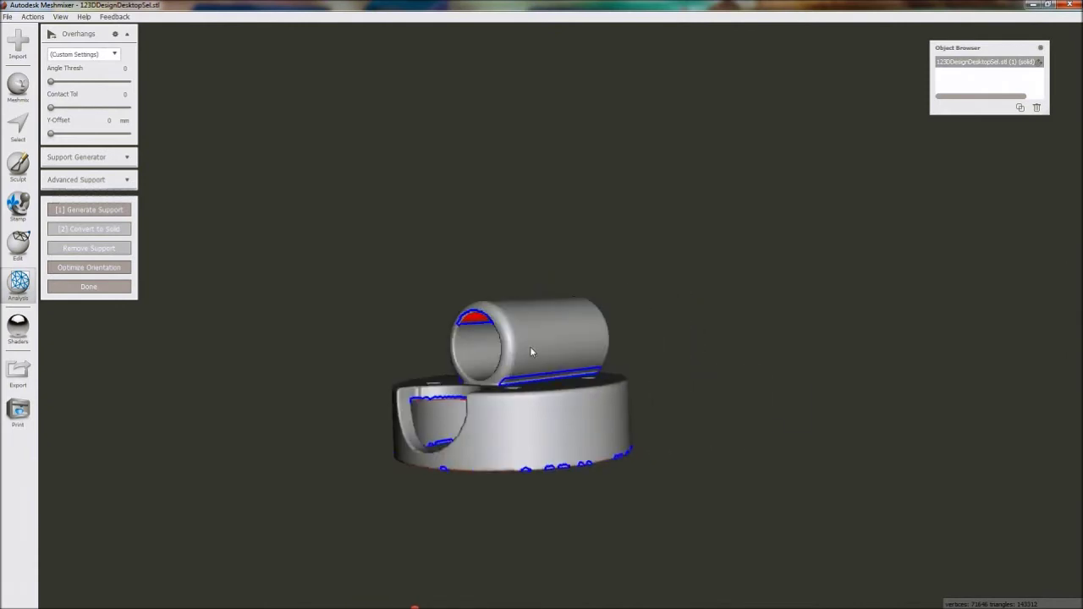
left_click(117, 211)
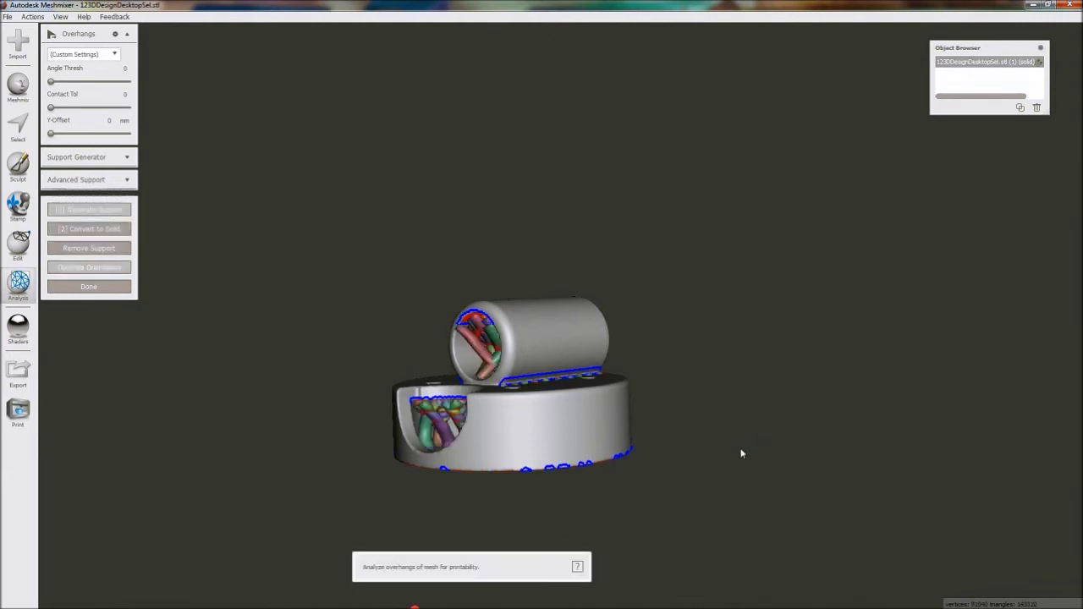
Examine the generated supports inside the tube, in the base's cutout and along the joint between tube and base
right_click_drag(750, 455, 515, 283)
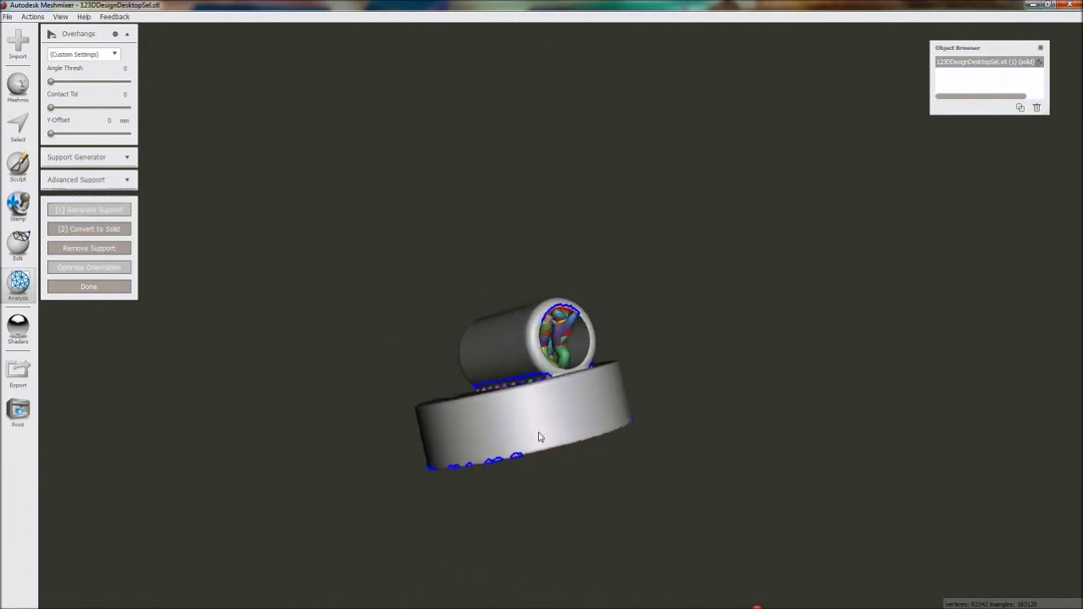
right_click_drag(539, 438, 620, 391)
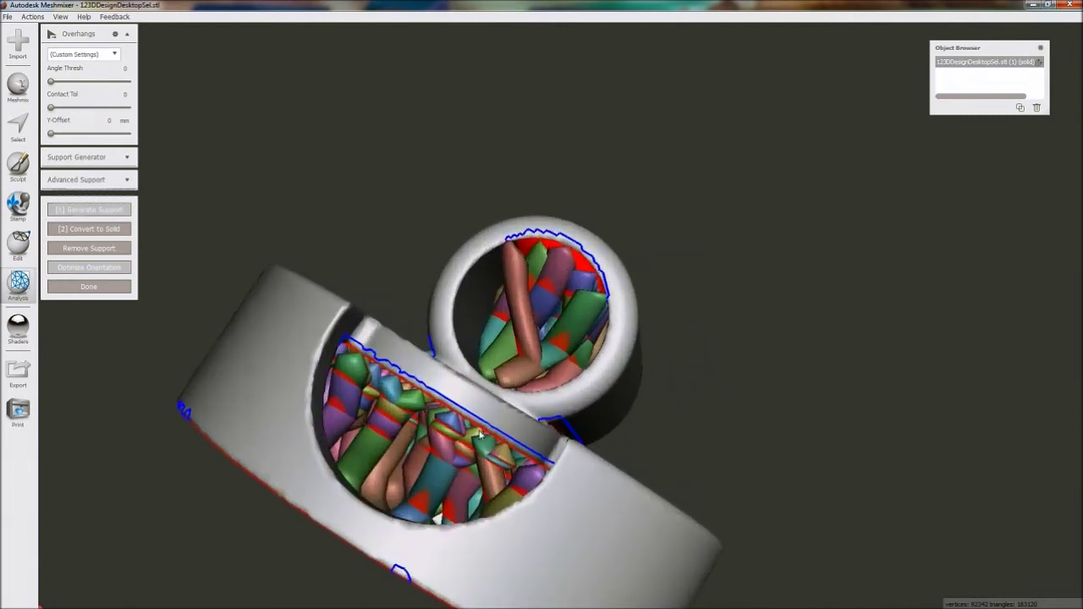
scroll(479, 434, "up", 4)
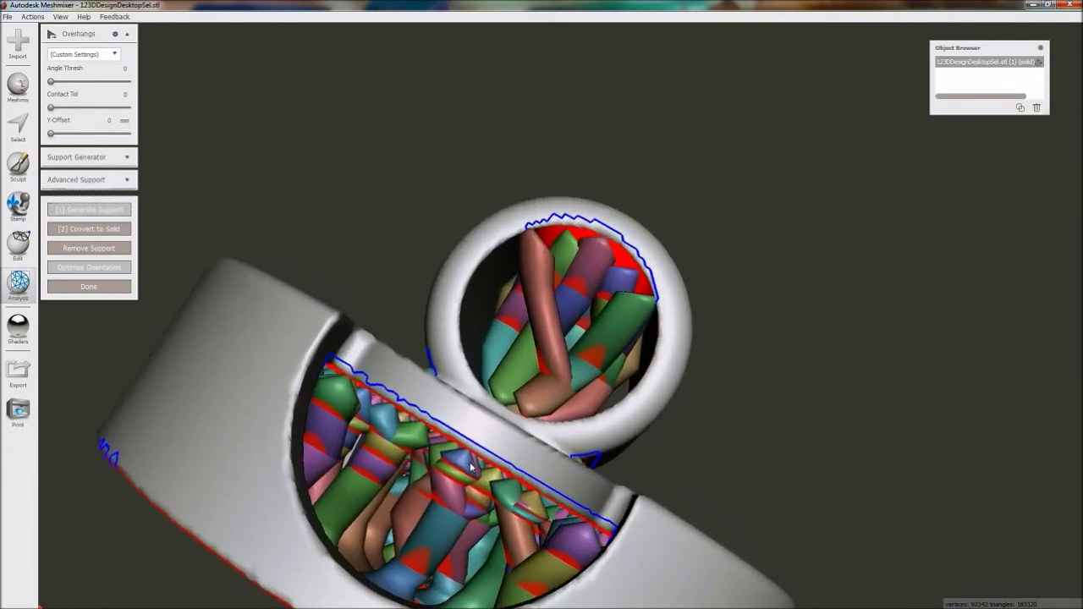
right_click_drag(471, 466, 499, 461)
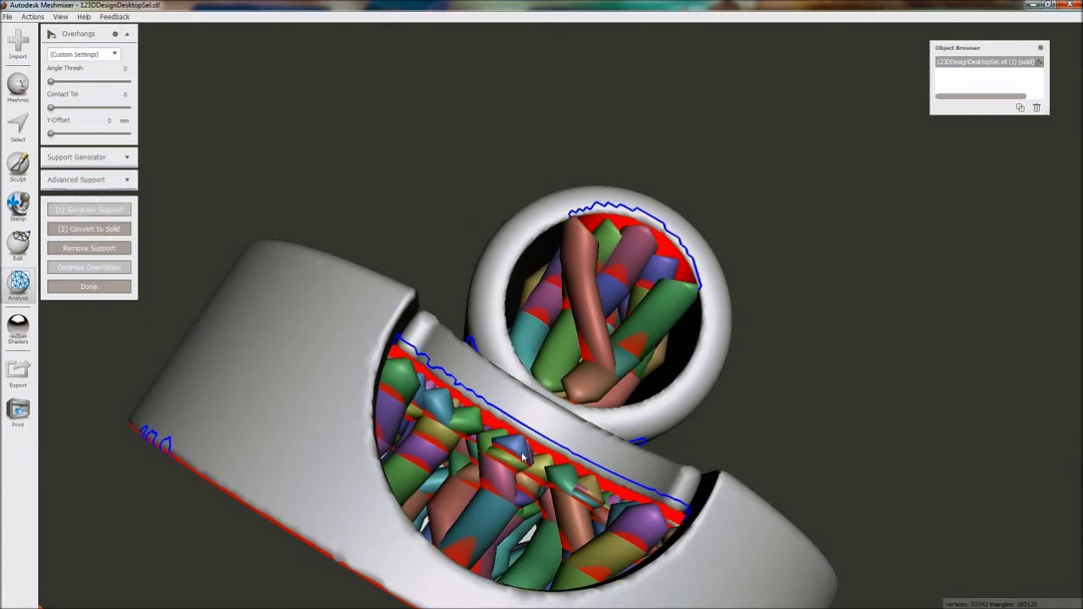
right_click_drag(523, 457, 464, 439)
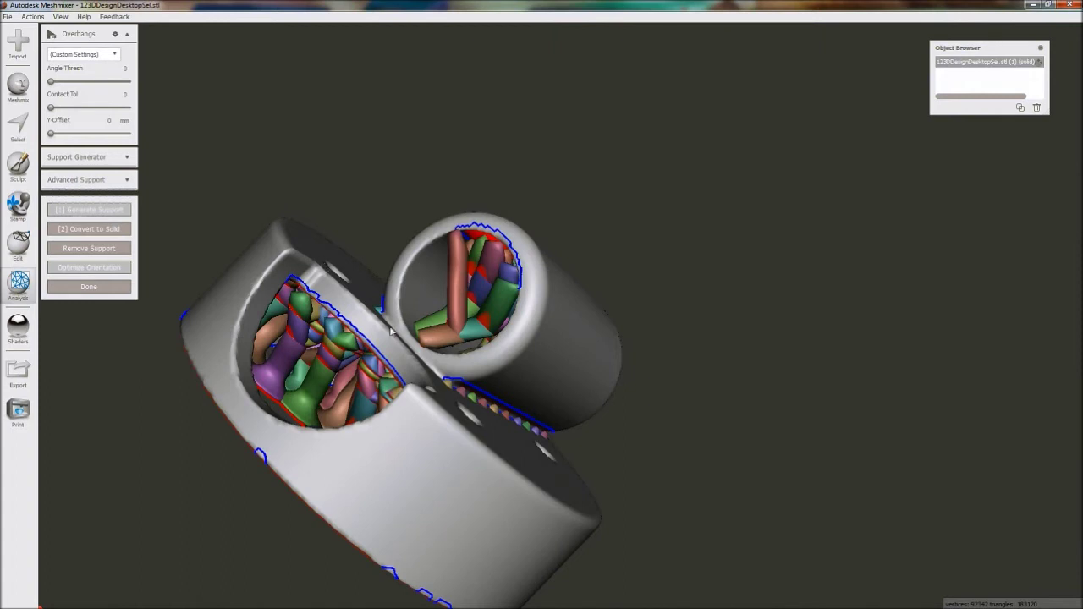
right_click_drag(467, 436, 530, 420)
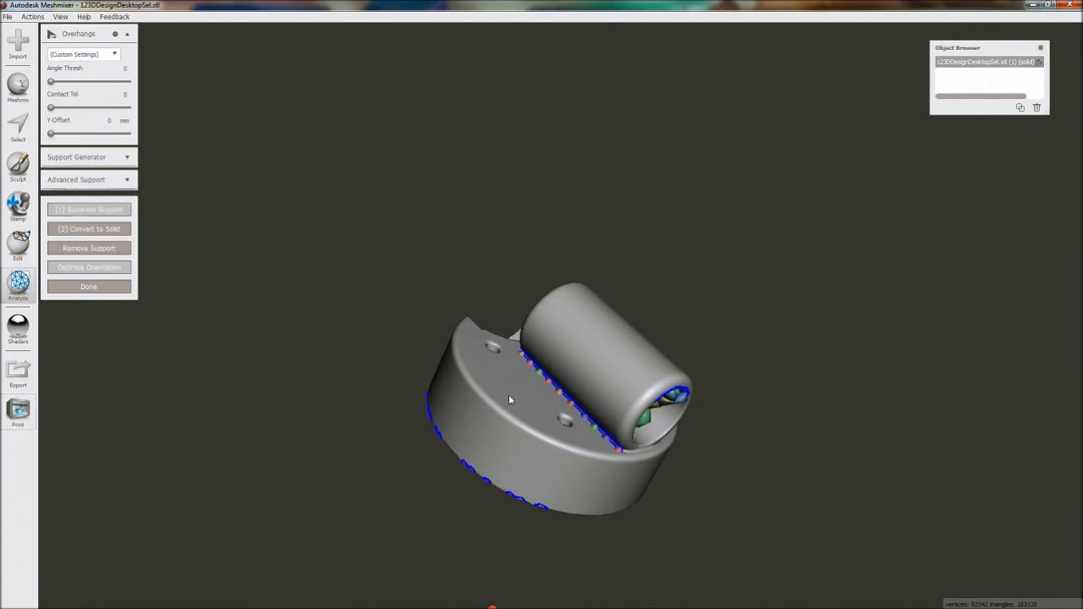
Open the supported model in the print workspace on the MakerBot Replicator 2 platform and send it to MakerWare
key("Escape")
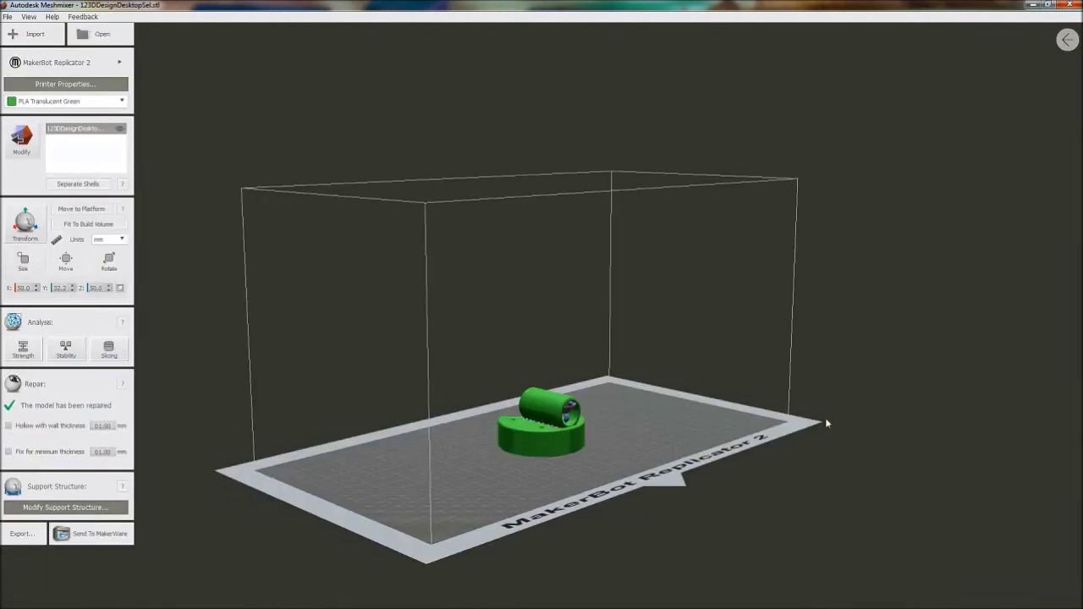
right_click_drag(802, 503, 678, 402)
right_click_drag(543, 269, 700, 468)
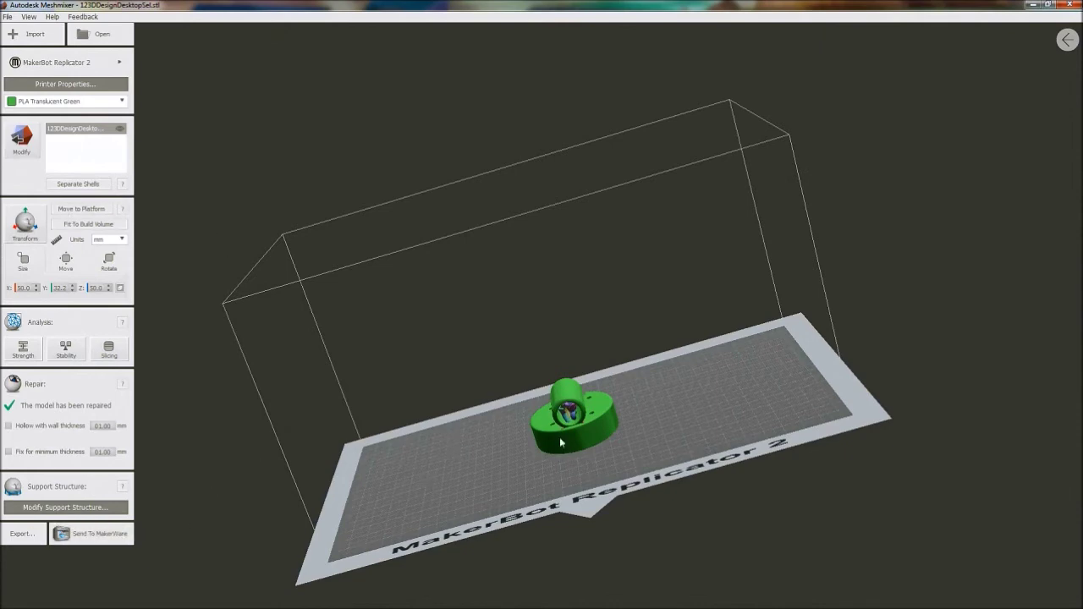
right_click_drag(560, 436, 310, 511)
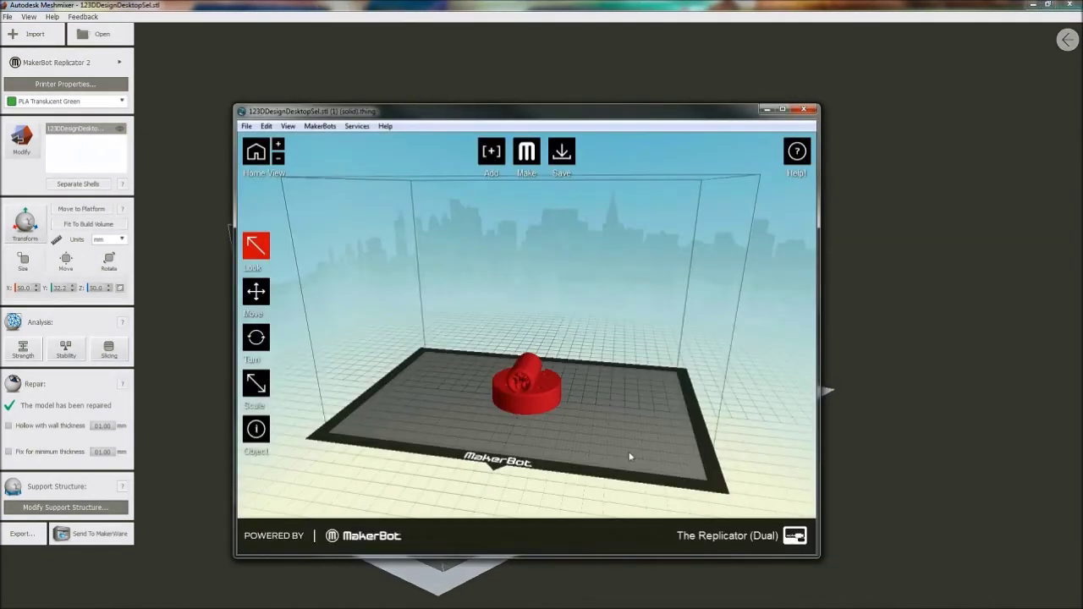
Inspect the supported model on MakerWare's build platform, select it and return to the home view
left_click_drag(630, 457, 551, 414)
scroll(536, 385, "up", 5)
left_click(560, 418)
key("Home")
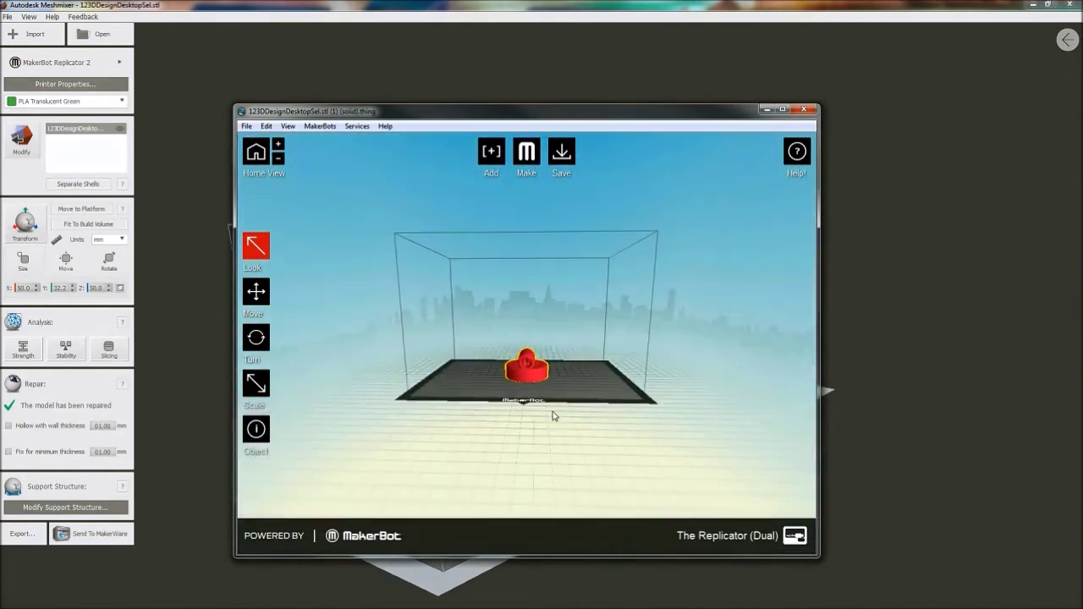